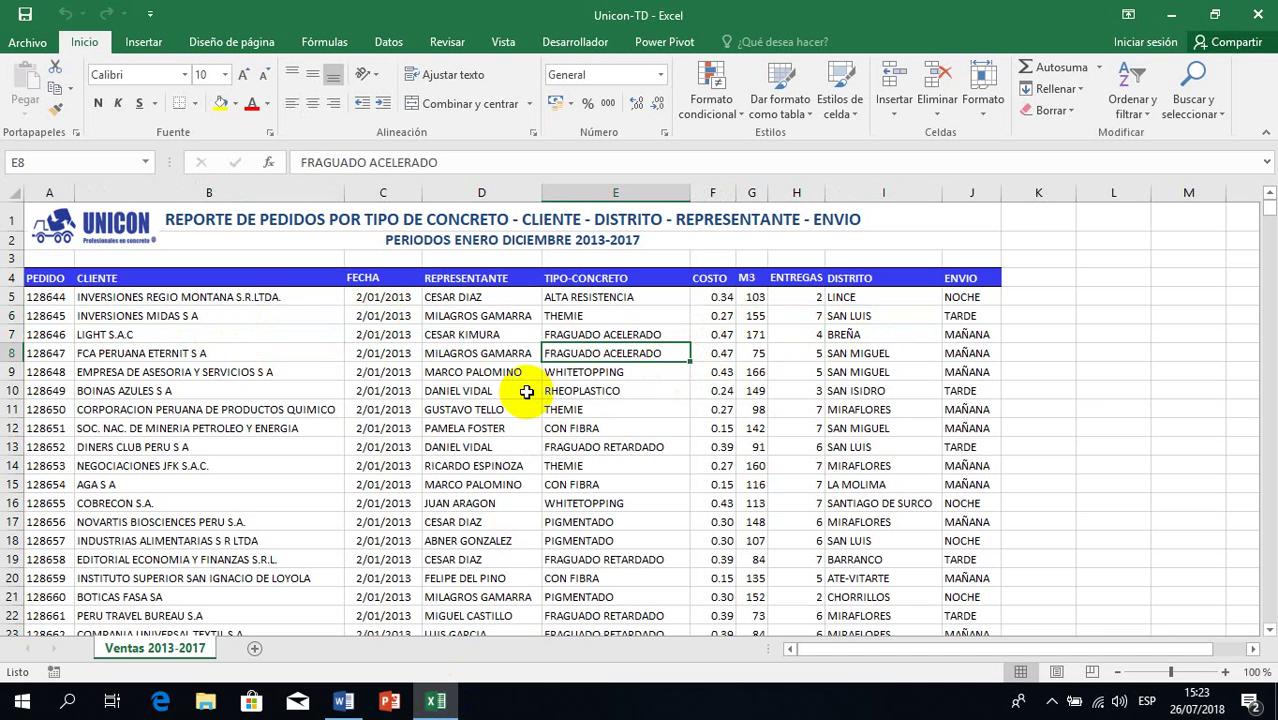
# Step: Examine the order records in the sales sheet, comparing client, concrete type, cost, M3, deliveries, district and shipping columns
pyautogui.click(522, 393)
pyautogui.click(745, 338)
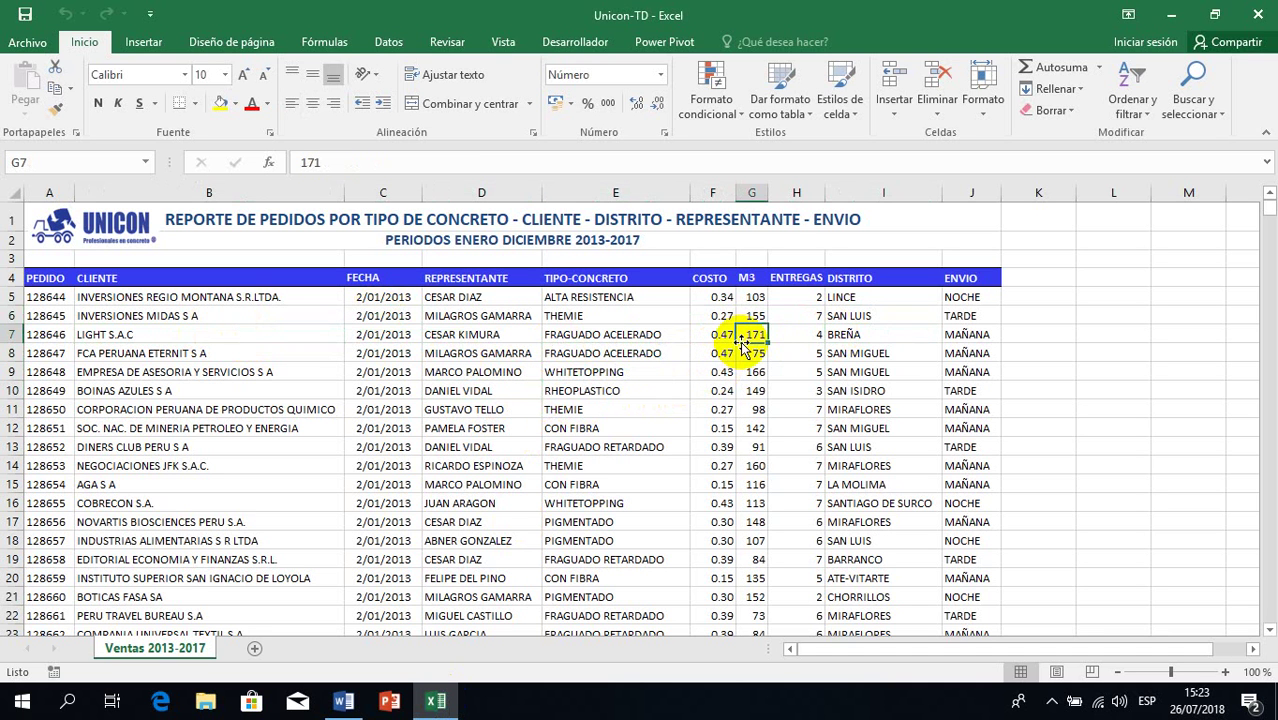
pyautogui.click(852, 352)
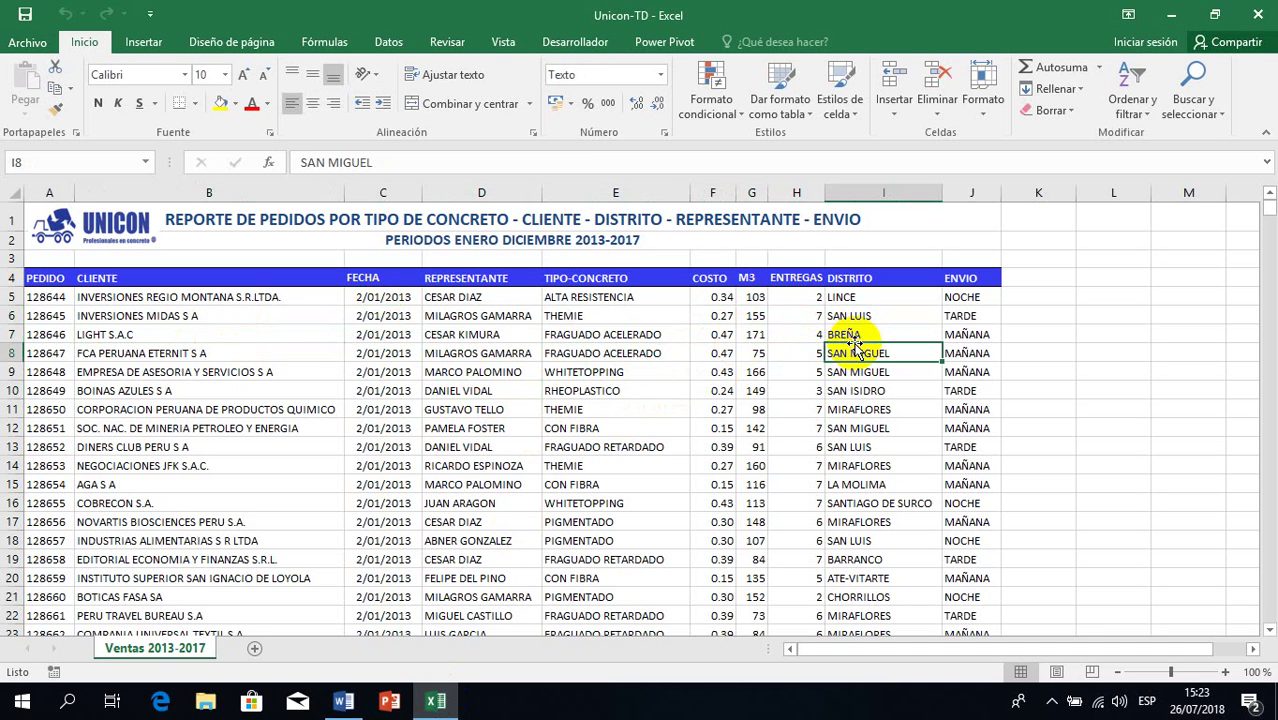
pyautogui.click(955, 336)
pyautogui.click(827, 340)
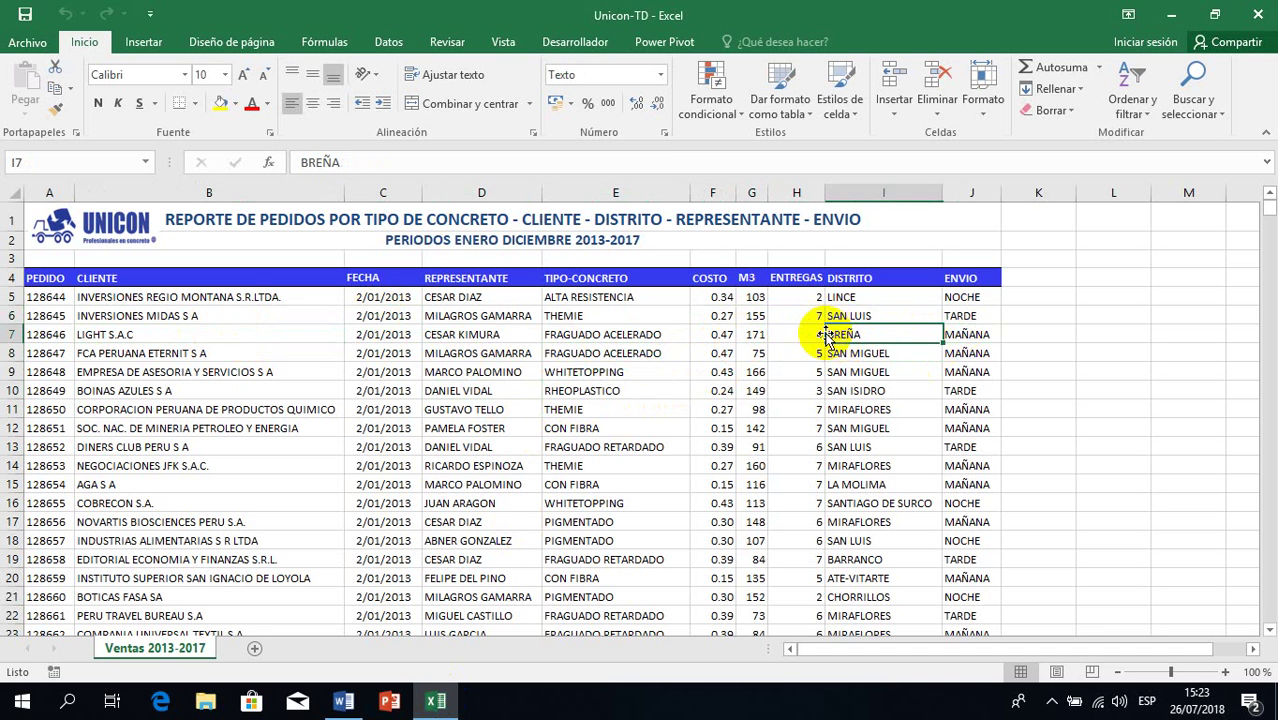
pyautogui.click(718, 334)
pyautogui.click(158, 311)
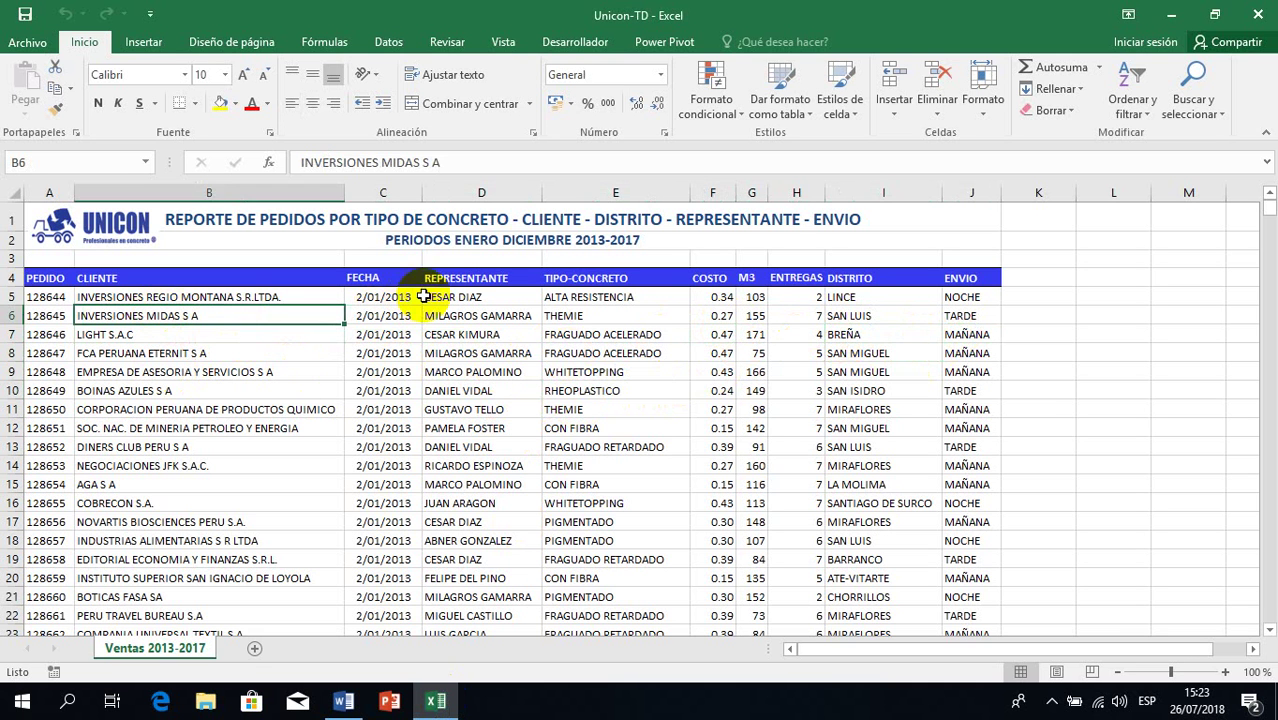
pyautogui.click(722, 316)
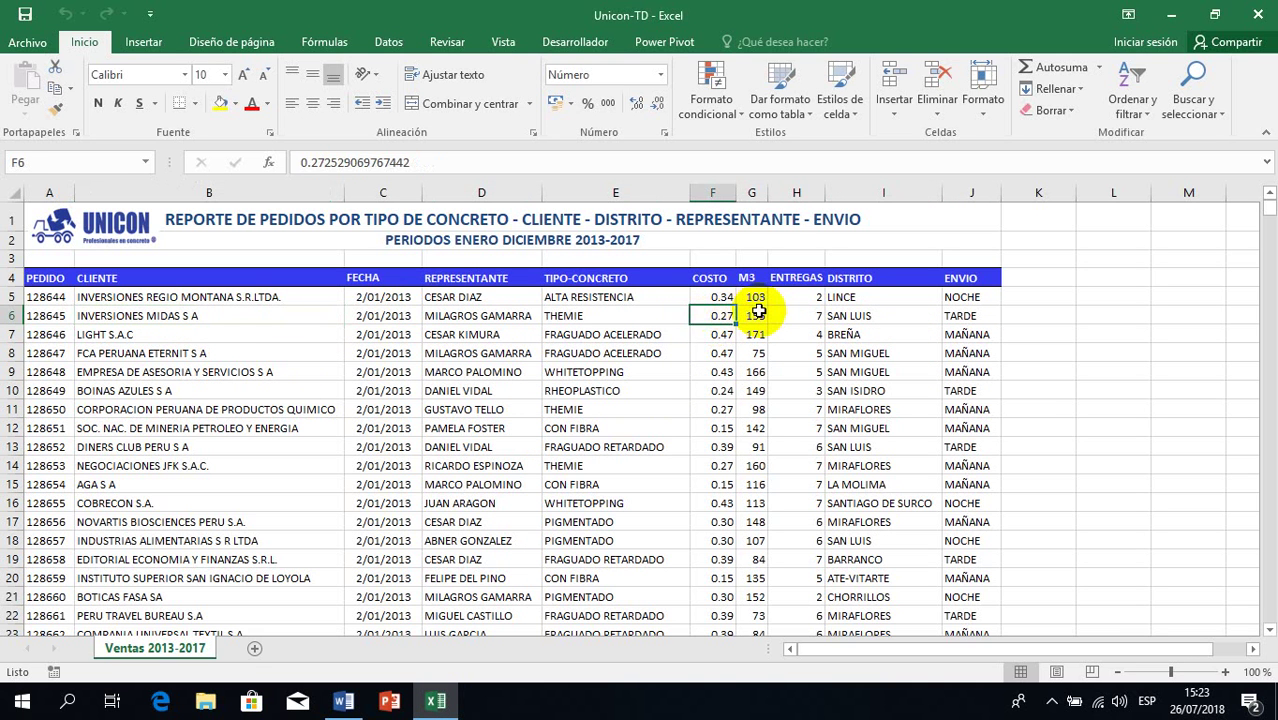
pyautogui.click(757, 315)
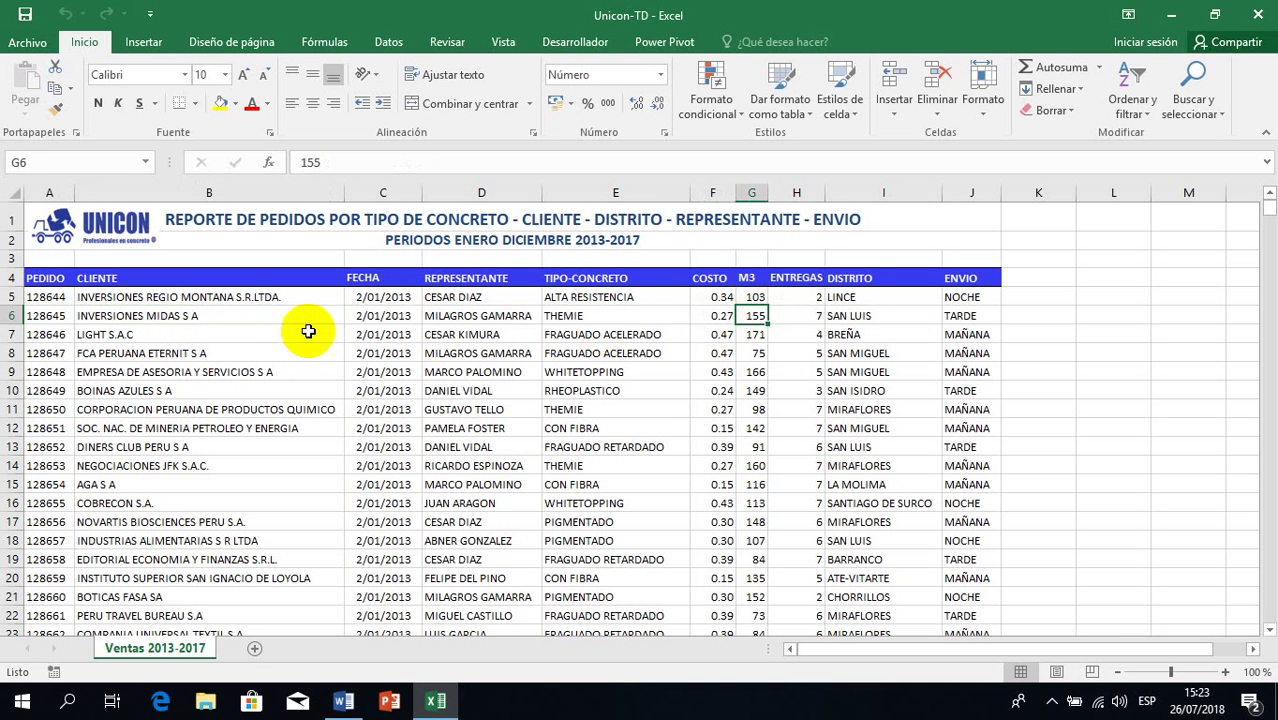
pyautogui.click(157, 334)
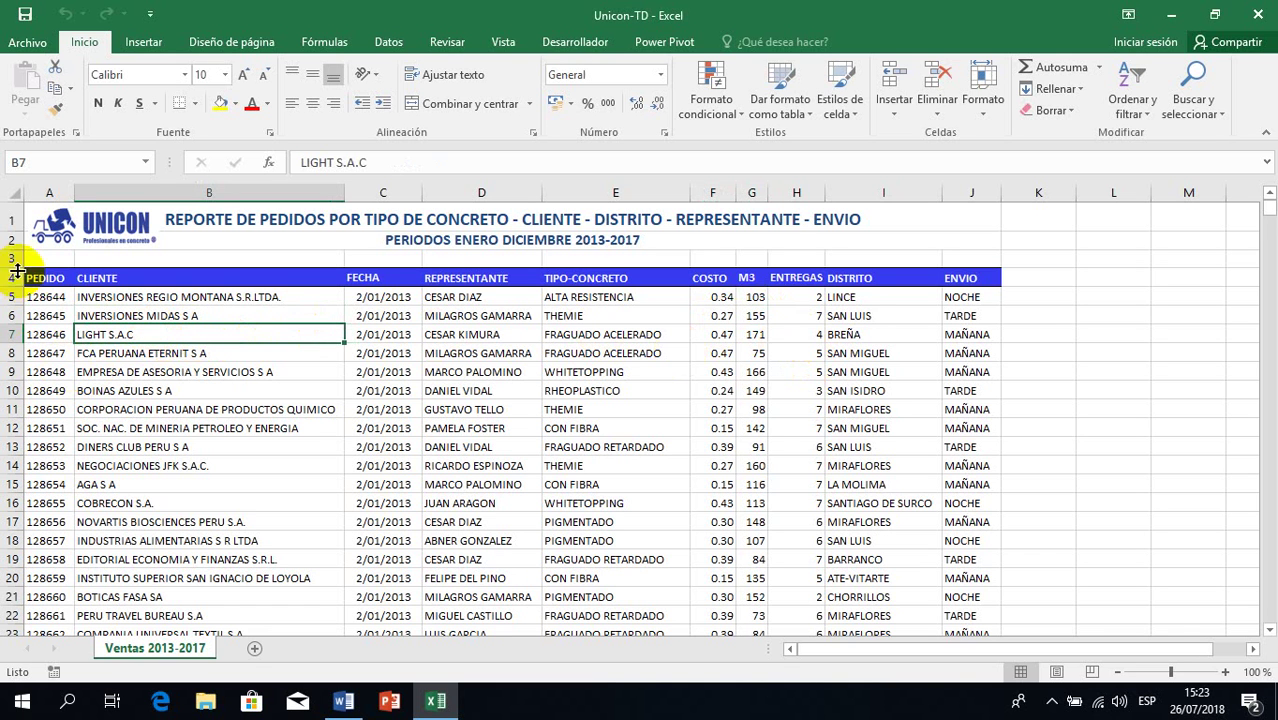
pyautogui.click(128, 371)
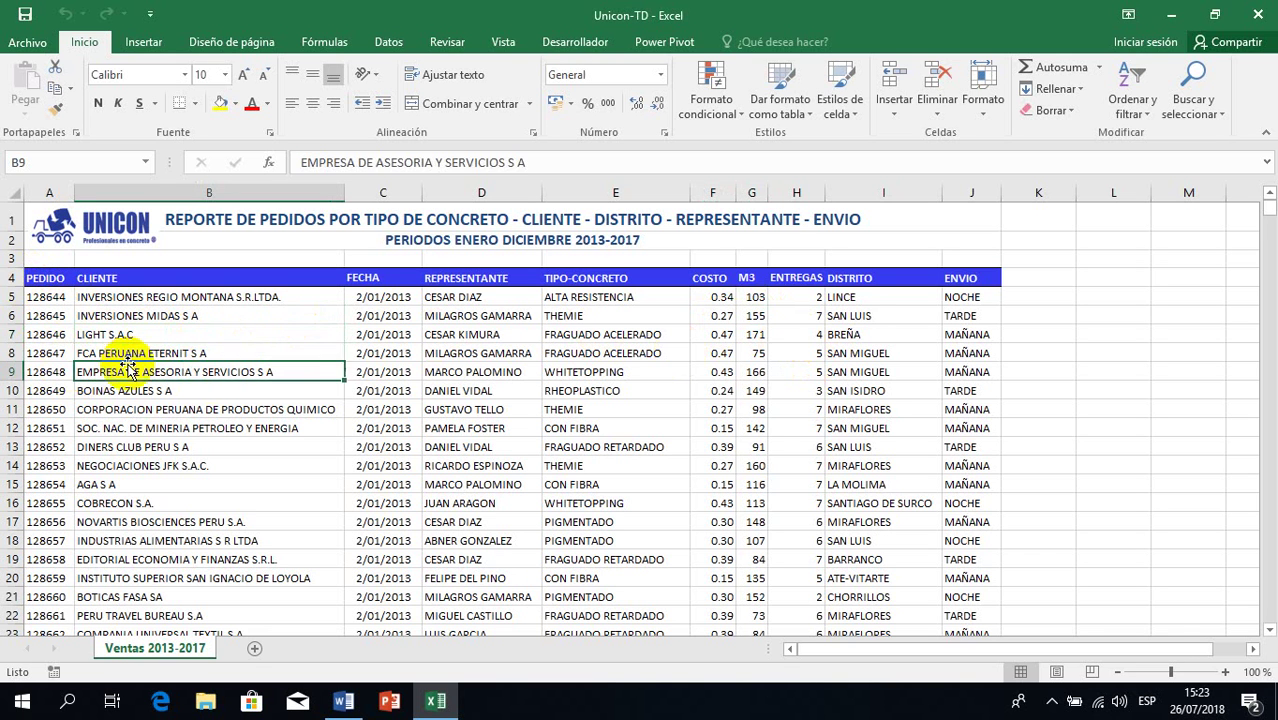
pyautogui.click(590, 353)
pyautogui.click(850, 353)
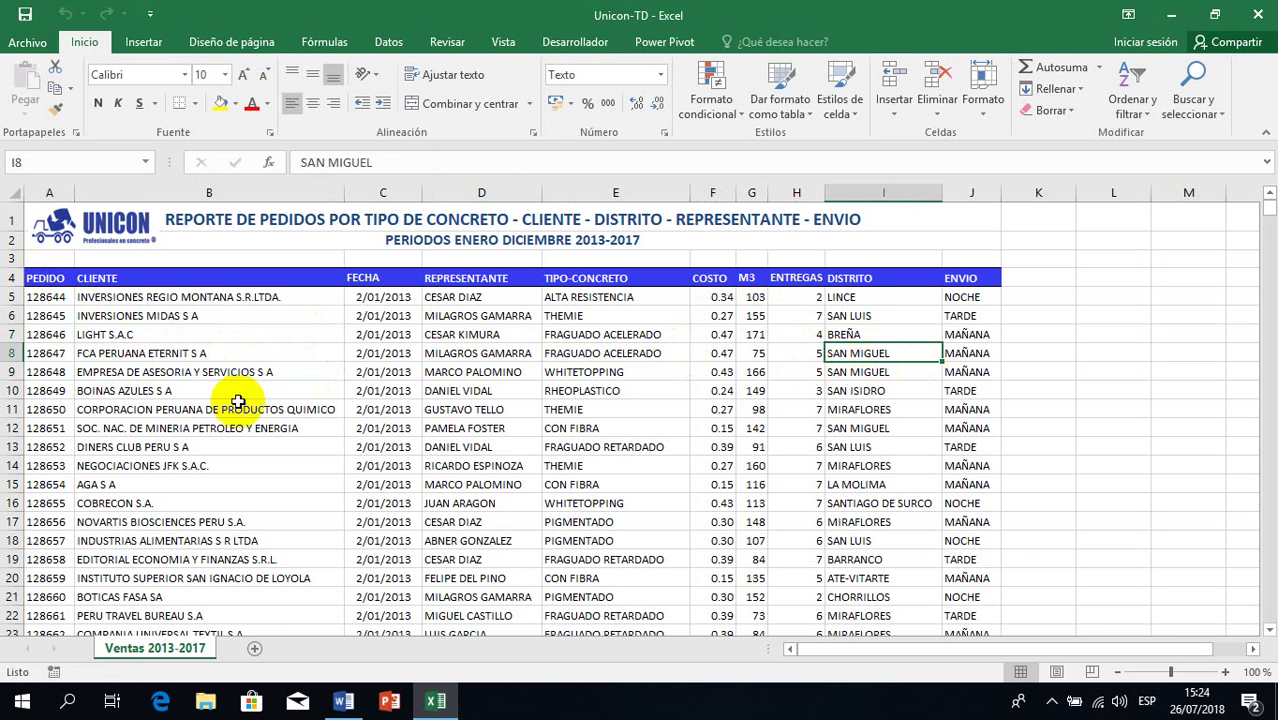
pyautogui.click(190, 428)
# Step: Create a pivot table on a new worksheet from the range 'Ventas 2013-2017'!$A$4:$J$39689
pyautogui.click(590, 428)
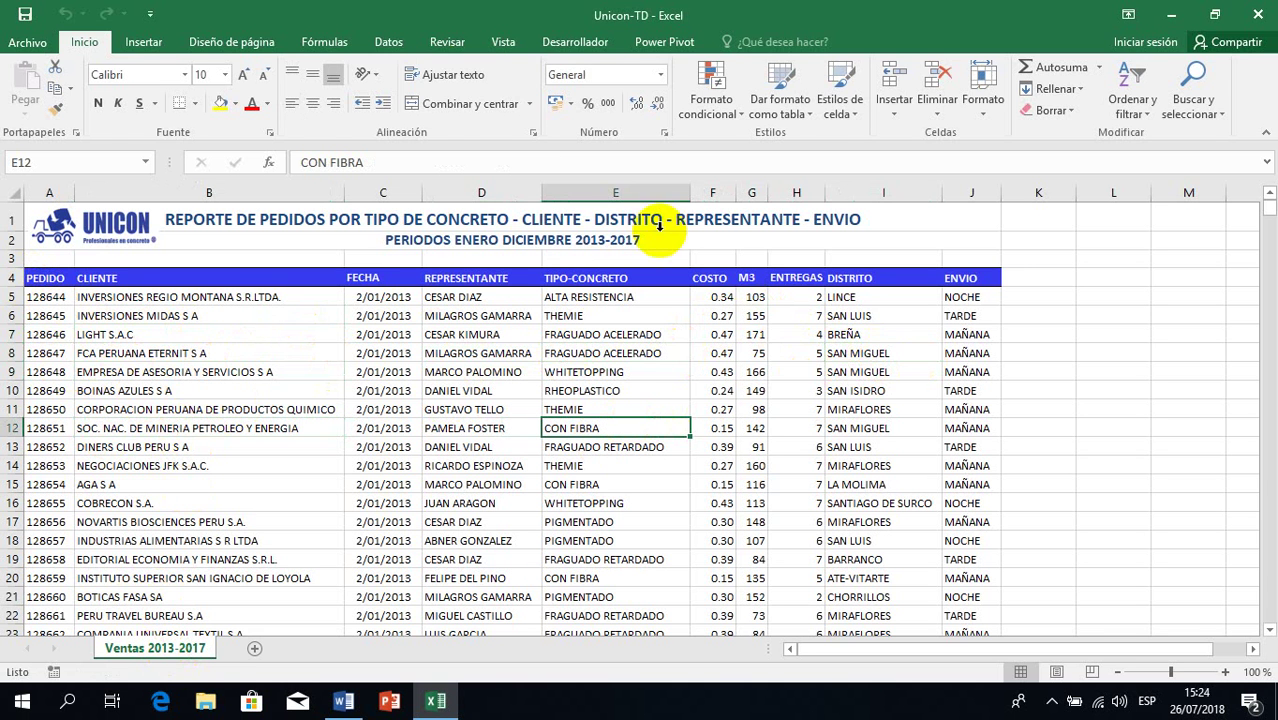
pyautogui.click(143, 43)
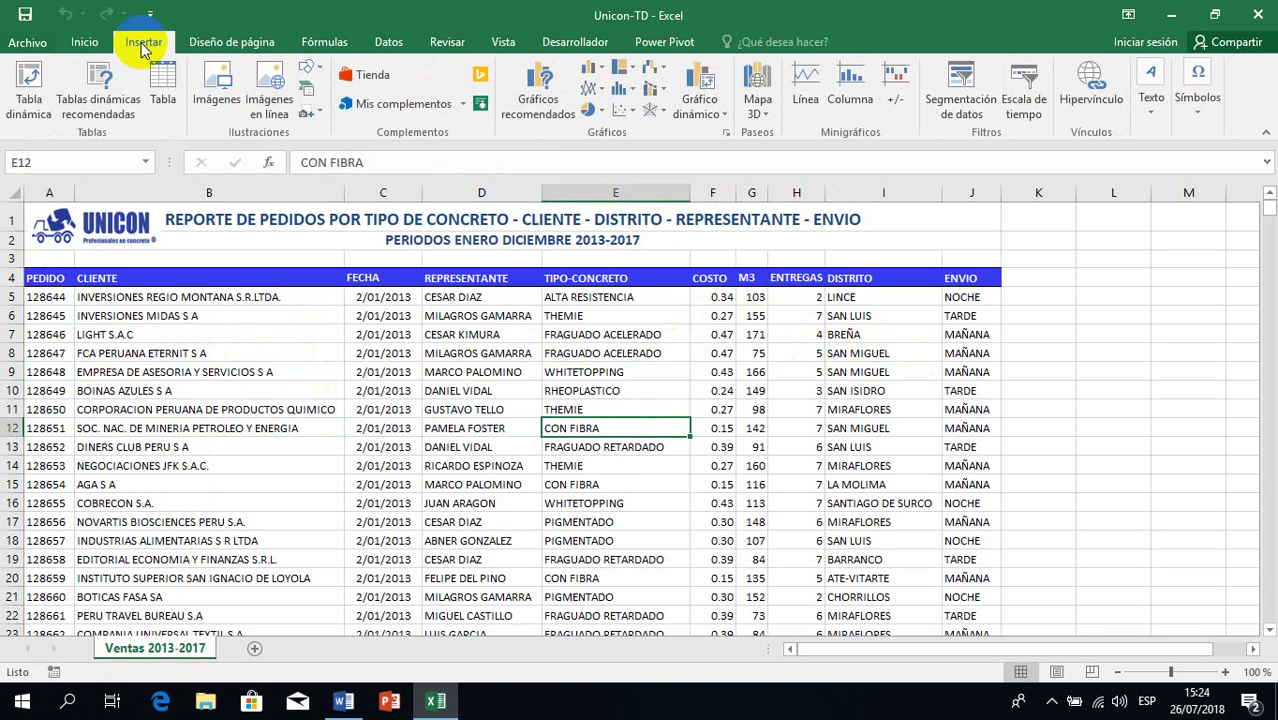
pyautogui.click(30, 109)
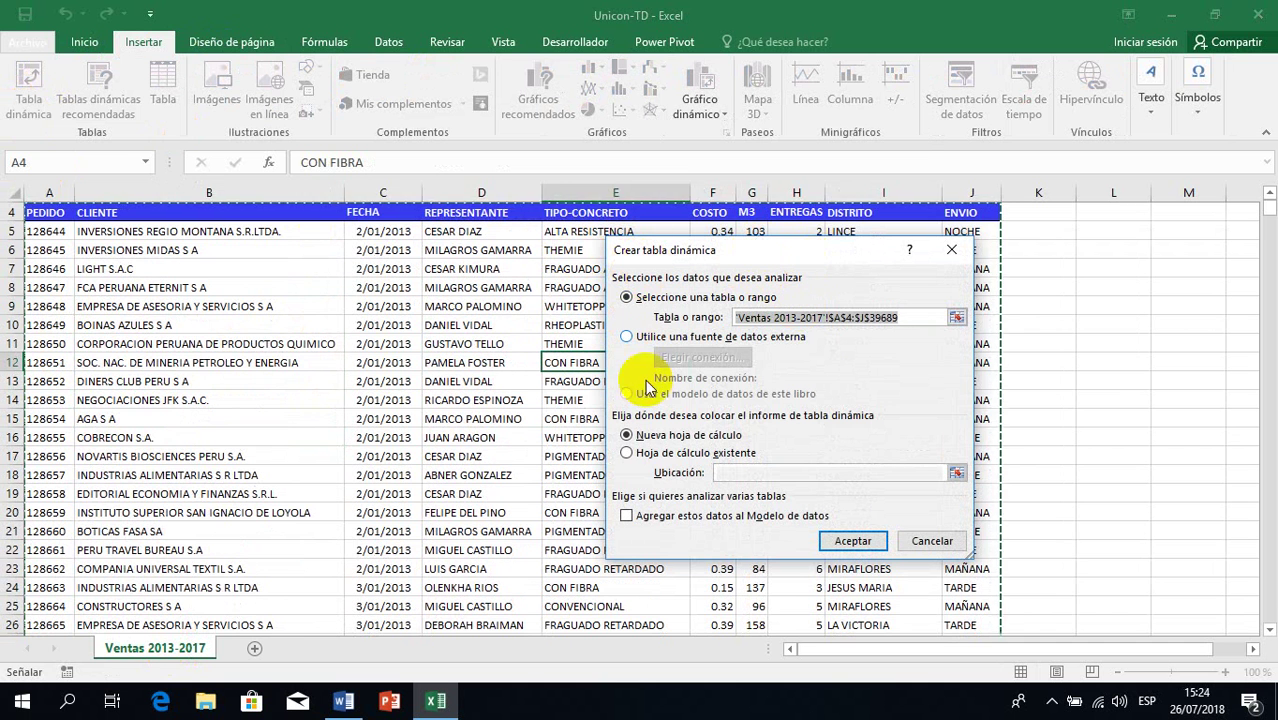
pyautogui.click(914, 317)
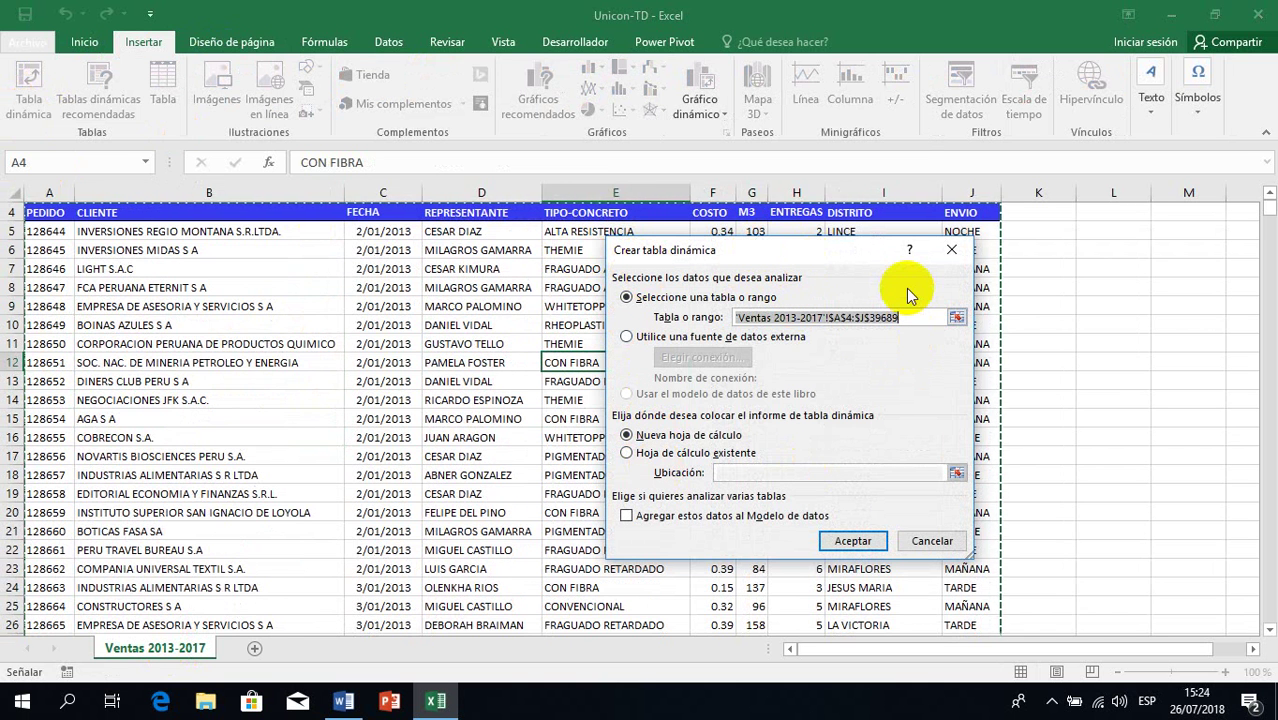
pyautogui.click(852, 541)
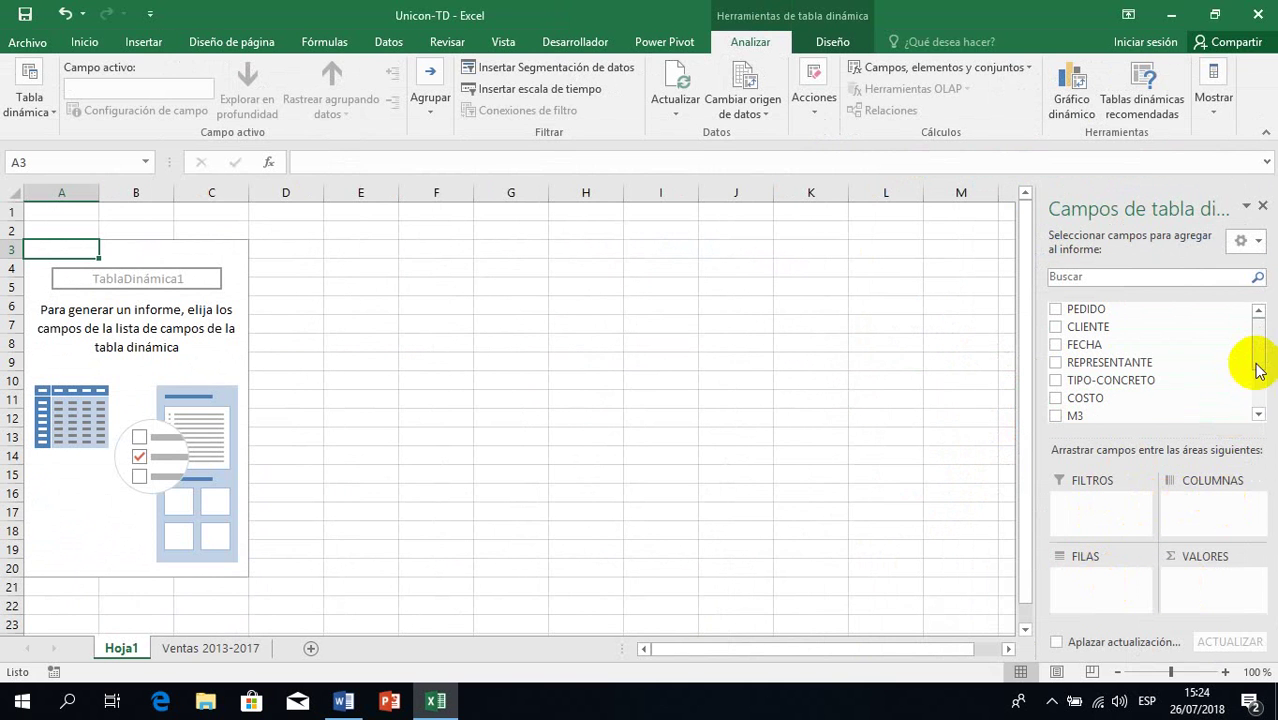
# Step: Add the TIPO-CONCRETO field to the pivot table's rows
pyautogui.moveTo(1265, 350)
pyautogui.mouseDown()
pyautogui.moveTo(1260, 380)
pyautogui.moveTo(1265, 352)
pyautogui.mouseUp()
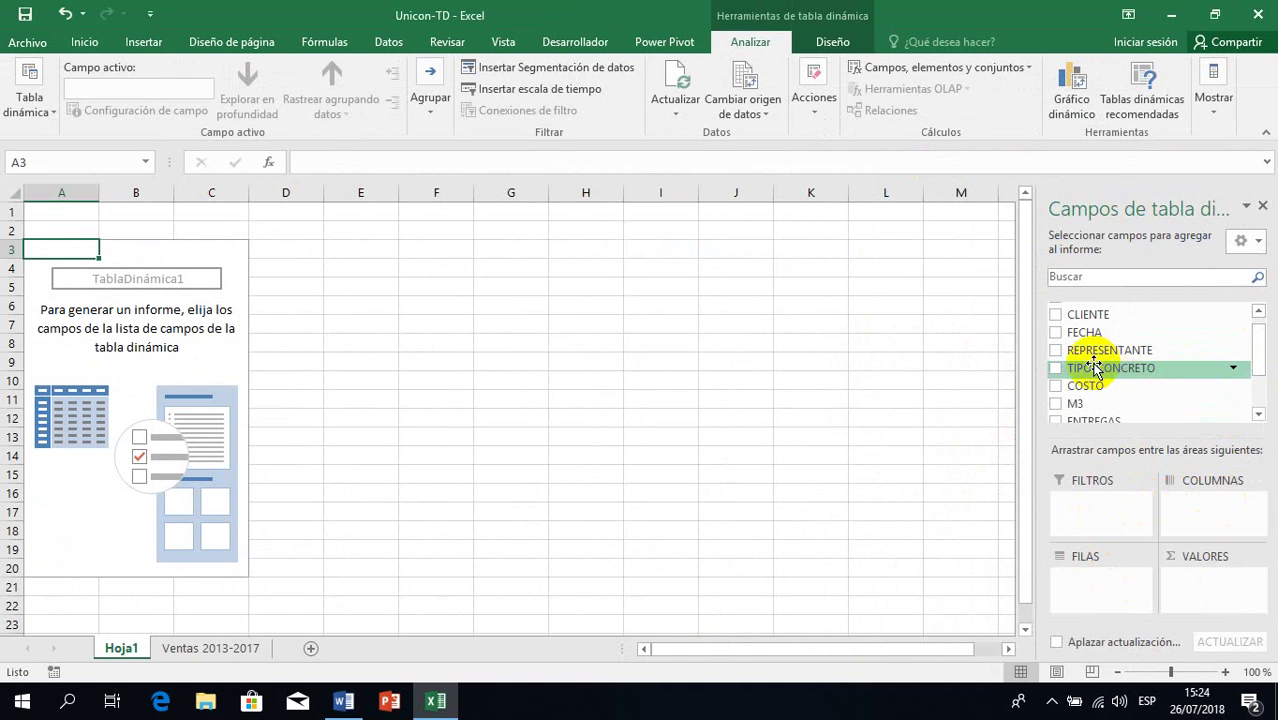
pyautogui.moveTo(1095, 368); pyautogui.dragTo(1100, 578)
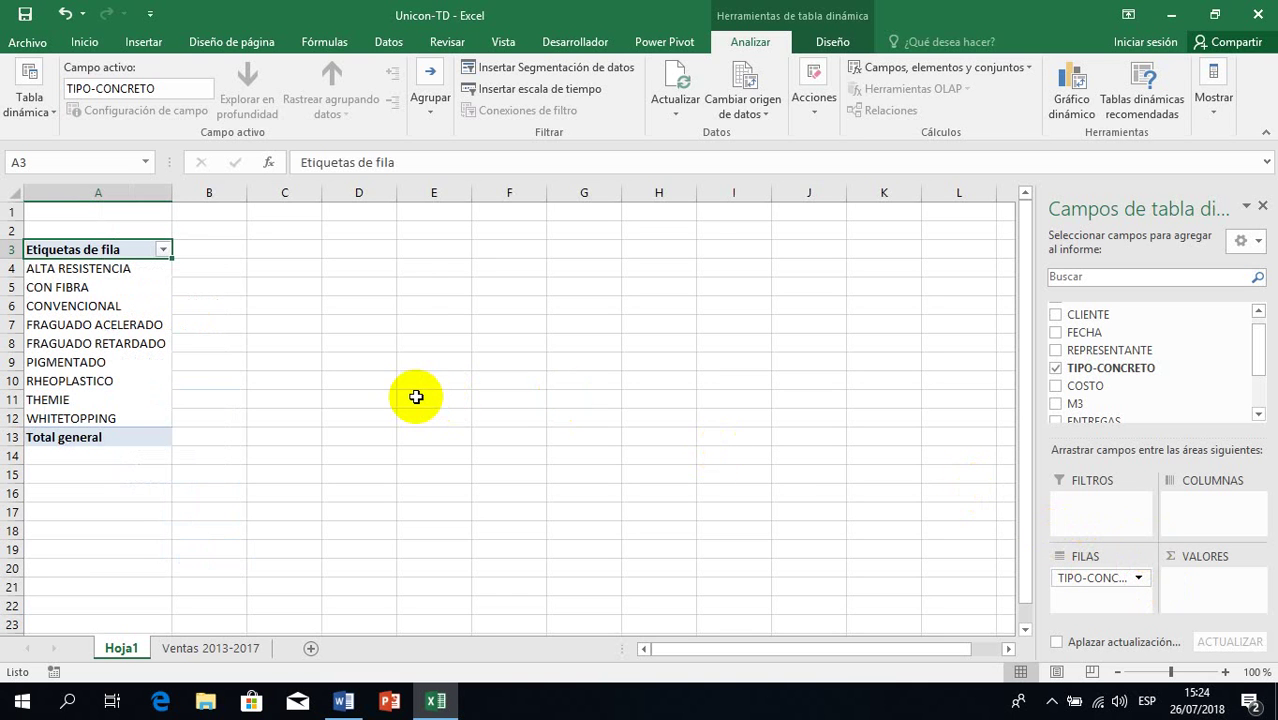
# Step: Look through the available pivot fields and check the COSTO and M3 columns in the Ventas 2013-2017 sheet, returning to Hoja1
pyautogui.moveTo(1252, 346); pyautogui.dragTo(1260, 340)
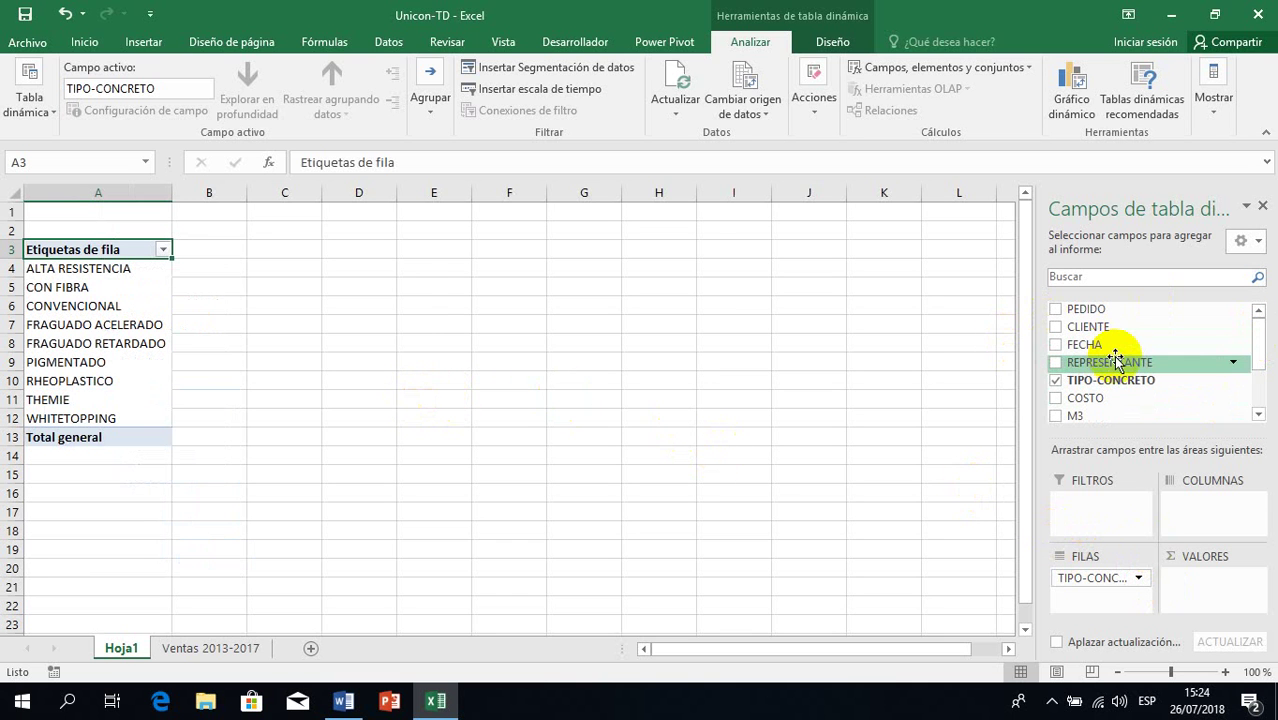
pyautogui.moveTo(1258, 343); pyautogui.dragTo(1258, 351)
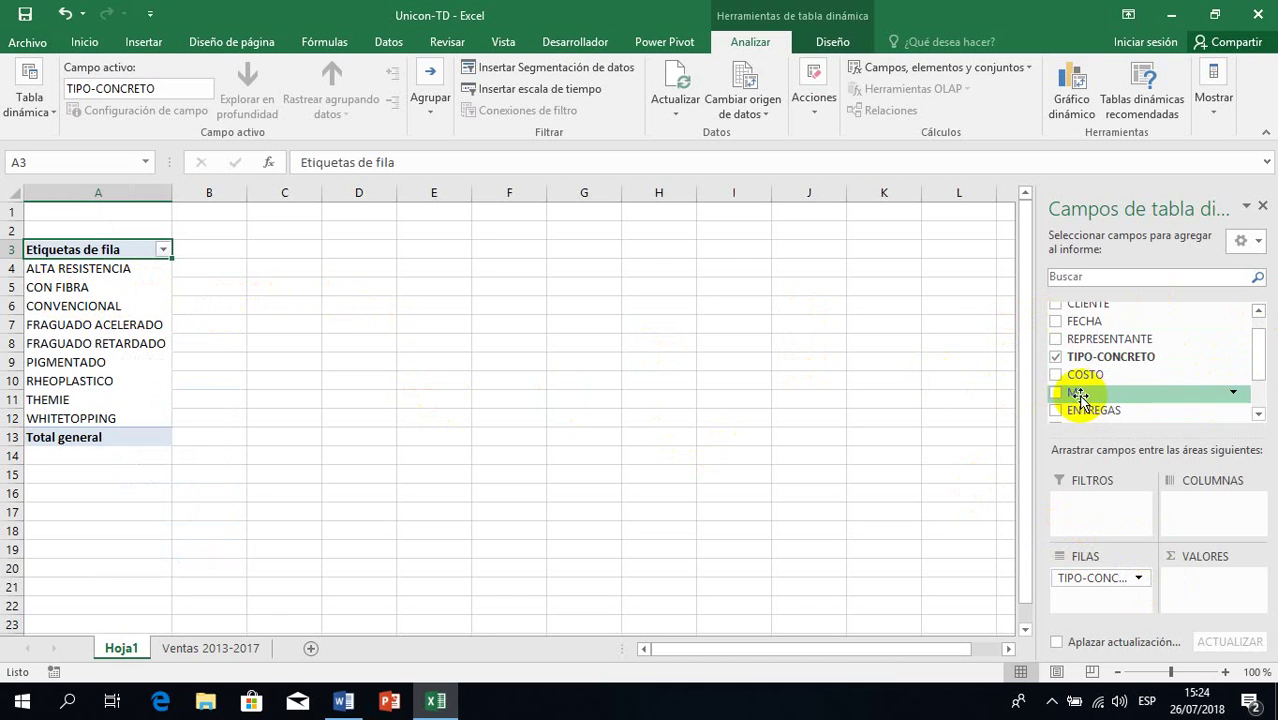
pyautogui.click(212, 648)
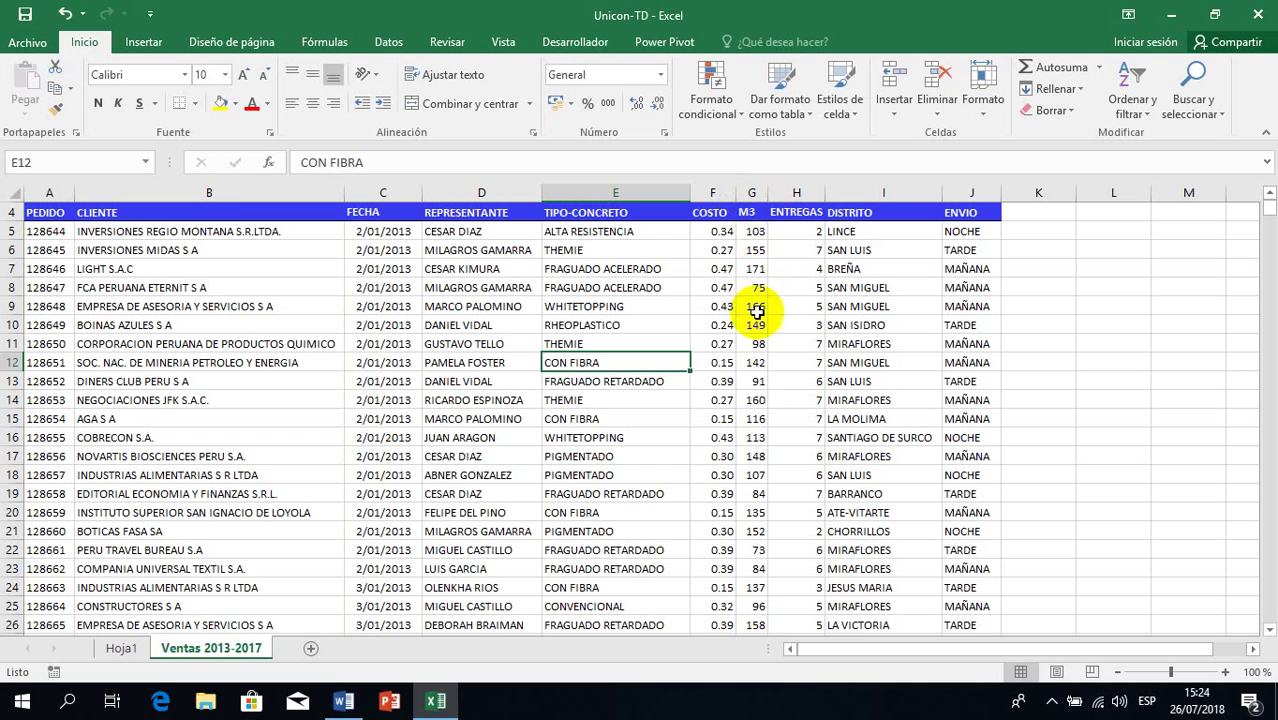
pyautogui.moveTo(712, 193); pyautogui.dragTo(750, 194)
pyautogui.click(725, 250)
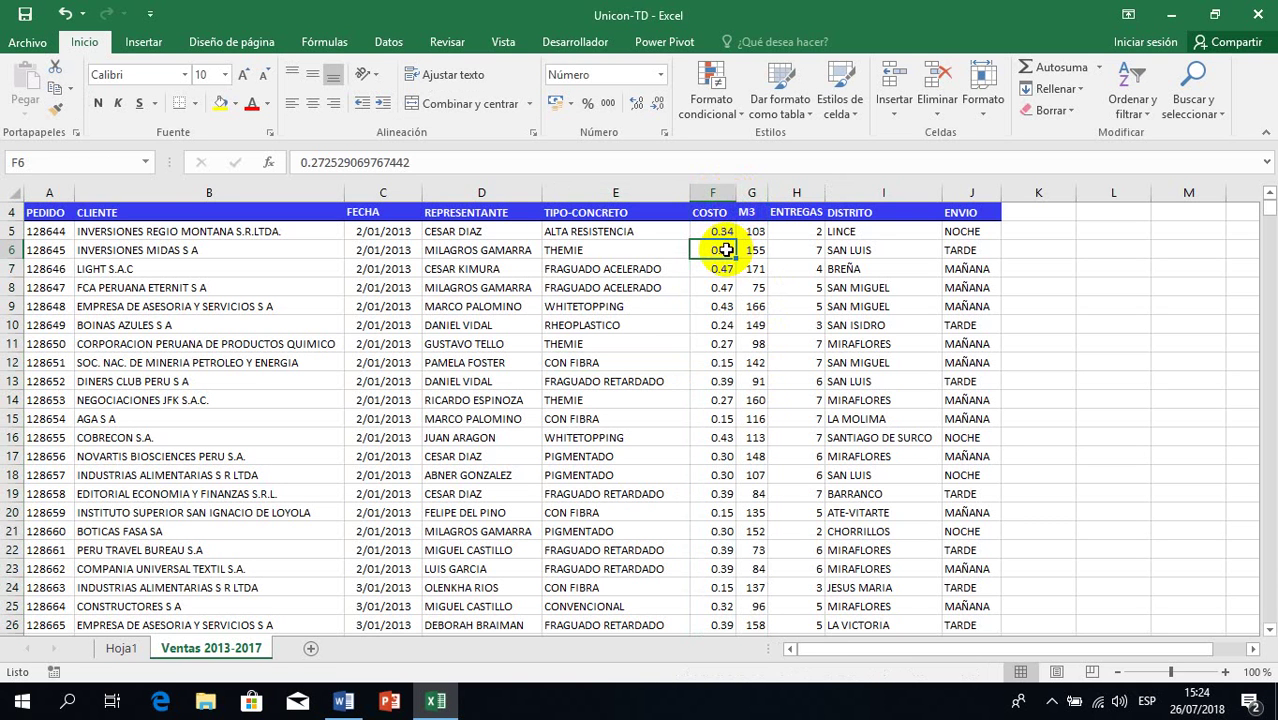
pyautogui.click(128, 648)
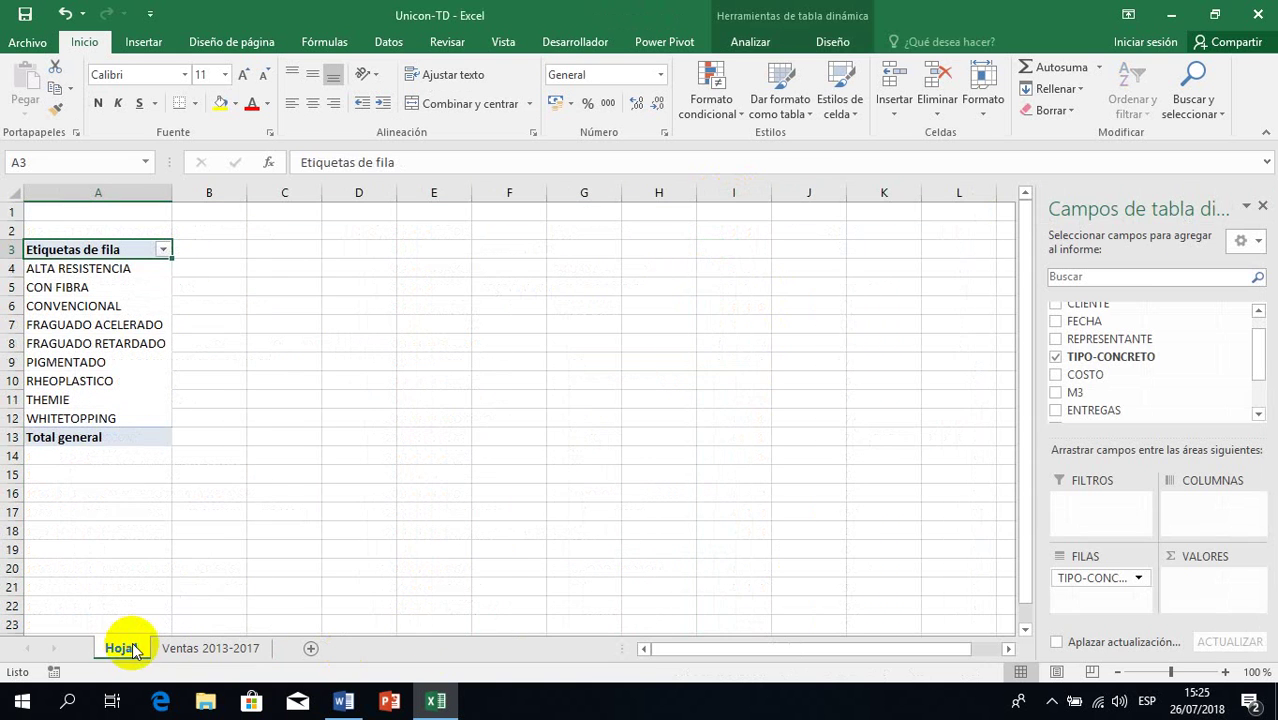
# Step: Start a new calculated field in the pivot table and name it VENTAS
pyautogui.click(88, 290)
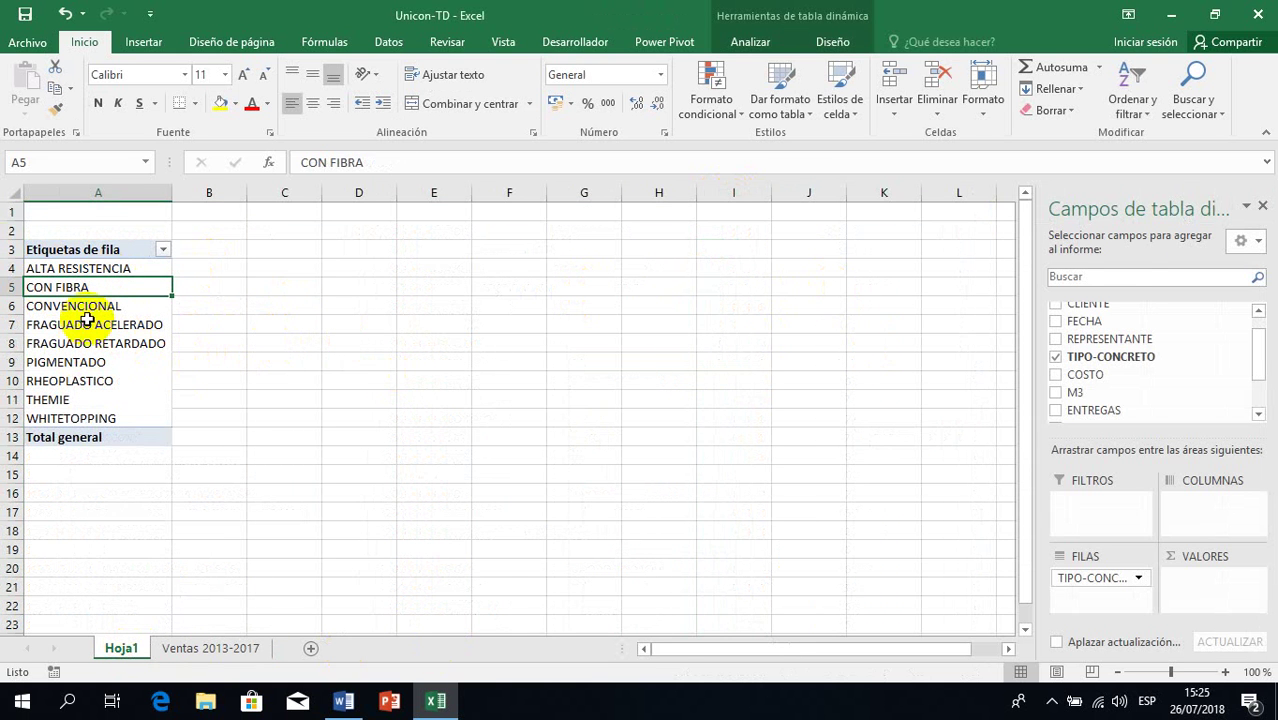
pyautogui.click(751, 43)
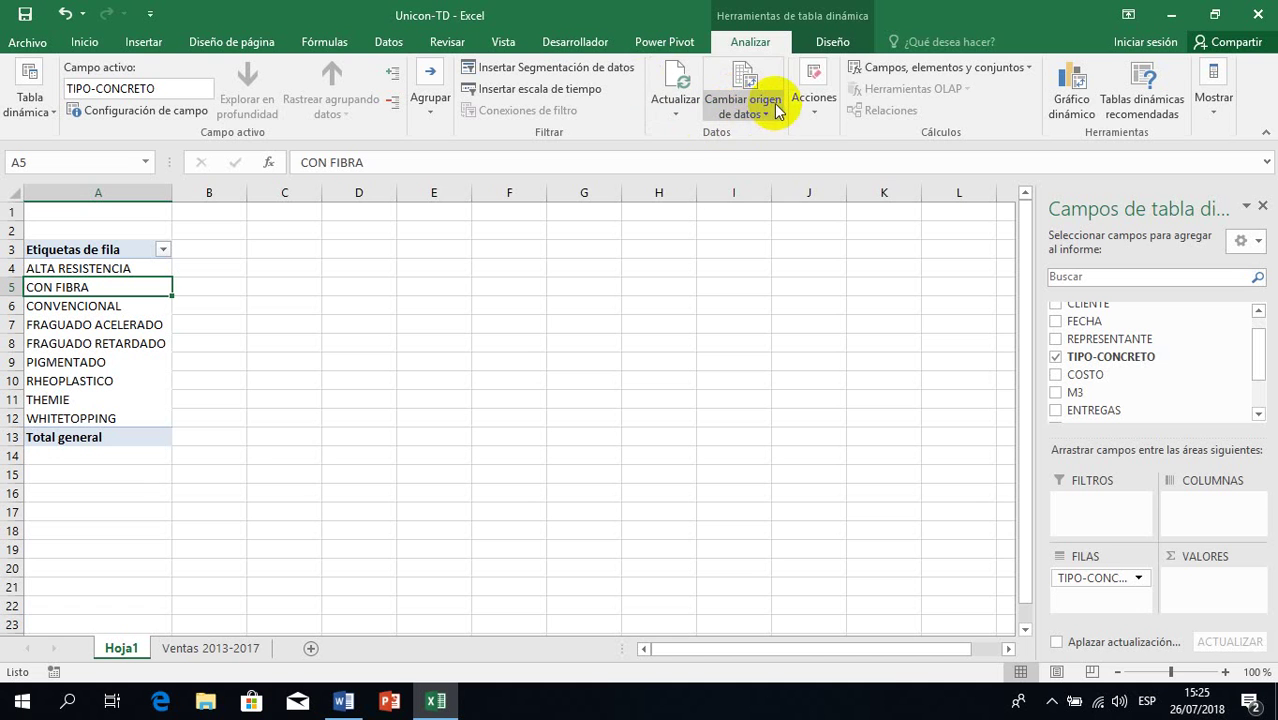
pyautogui.click(887, 70)
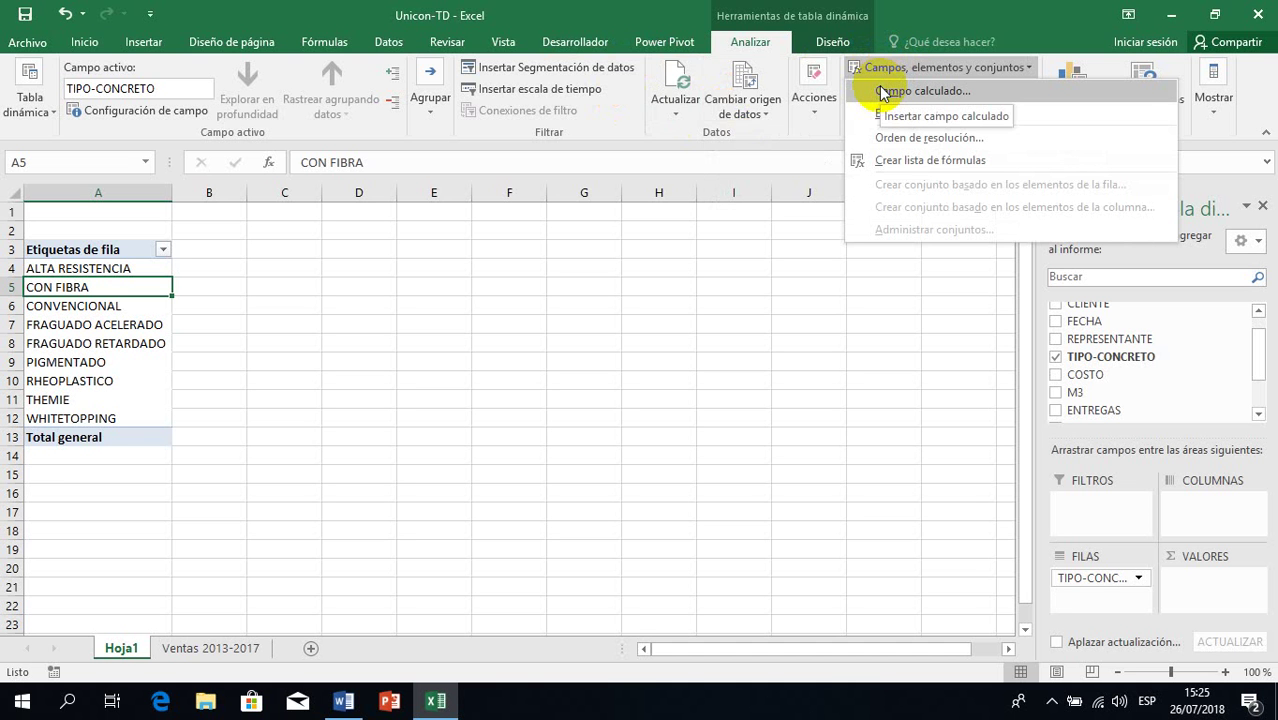
pyautogui.click(883, 92)
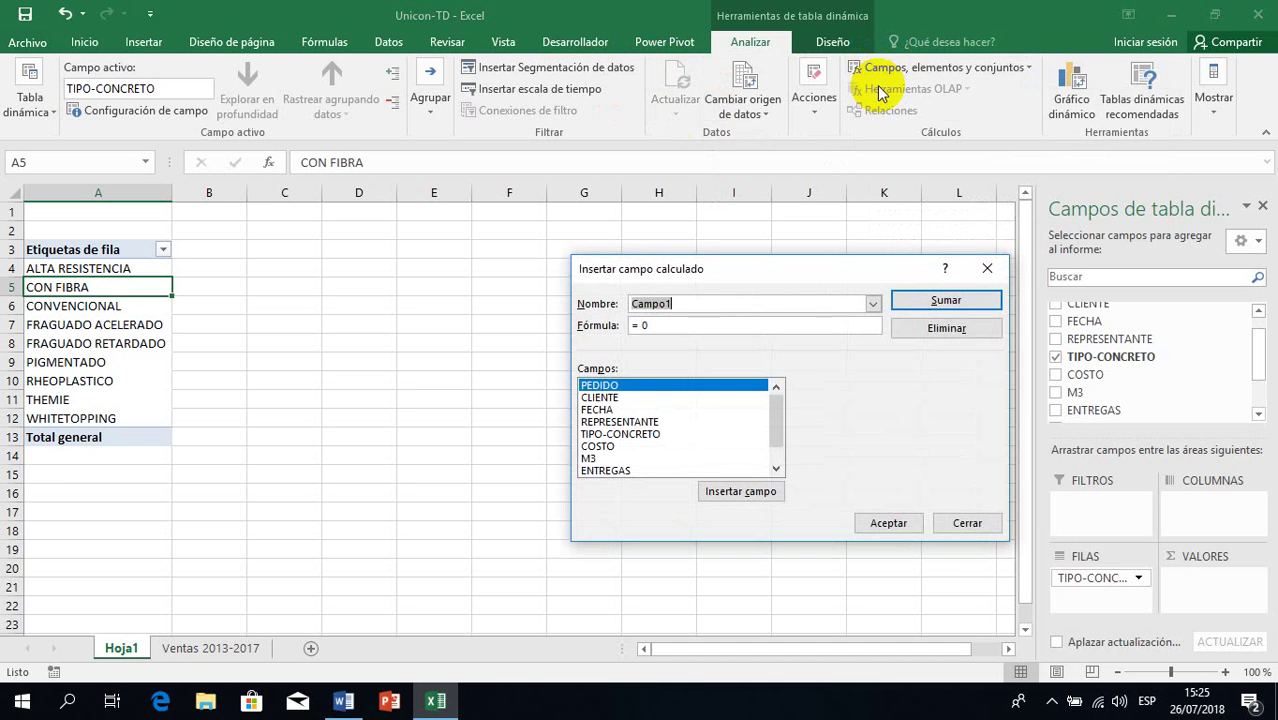
pyautogui.moveTo(722, 289); pyautogui.dragTo(424, 237)
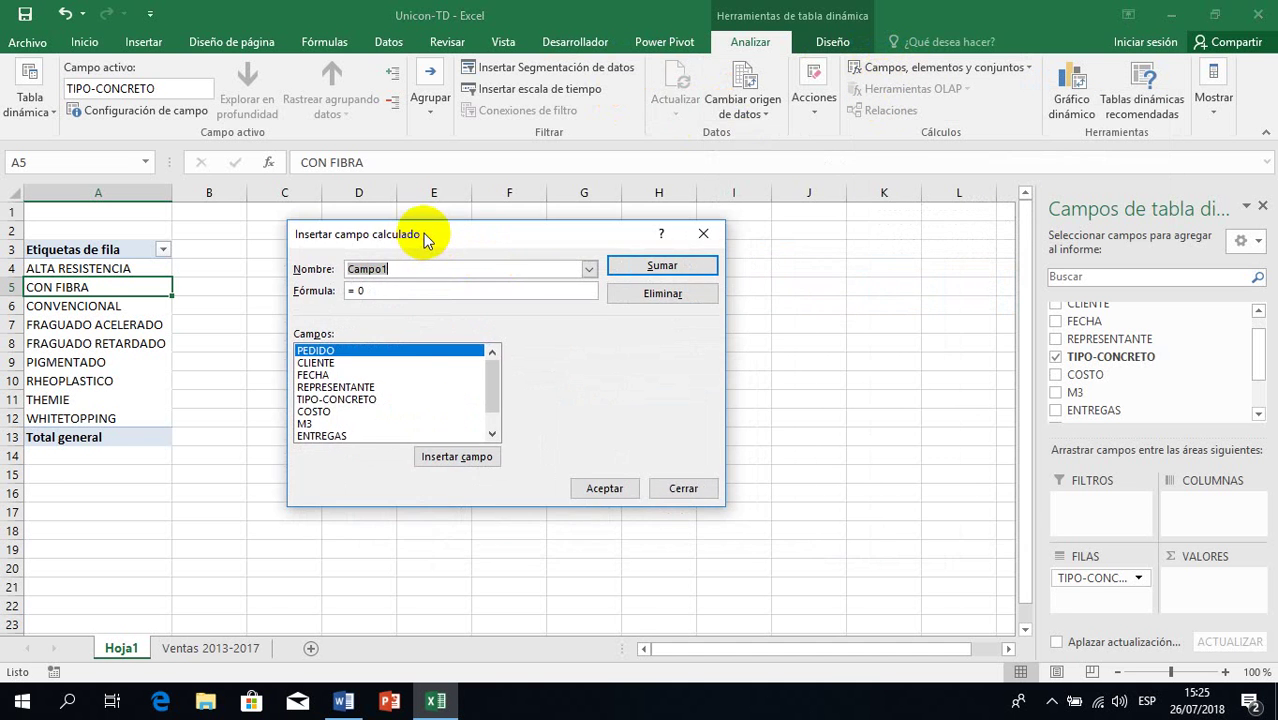
pyautogui.moveTo(494, 380)
pyautogui.mouseDown()
pyautogui.moveTo(496, 425)
pyautogui.moveTo(496, 368)
pyautogui.mouseUp()
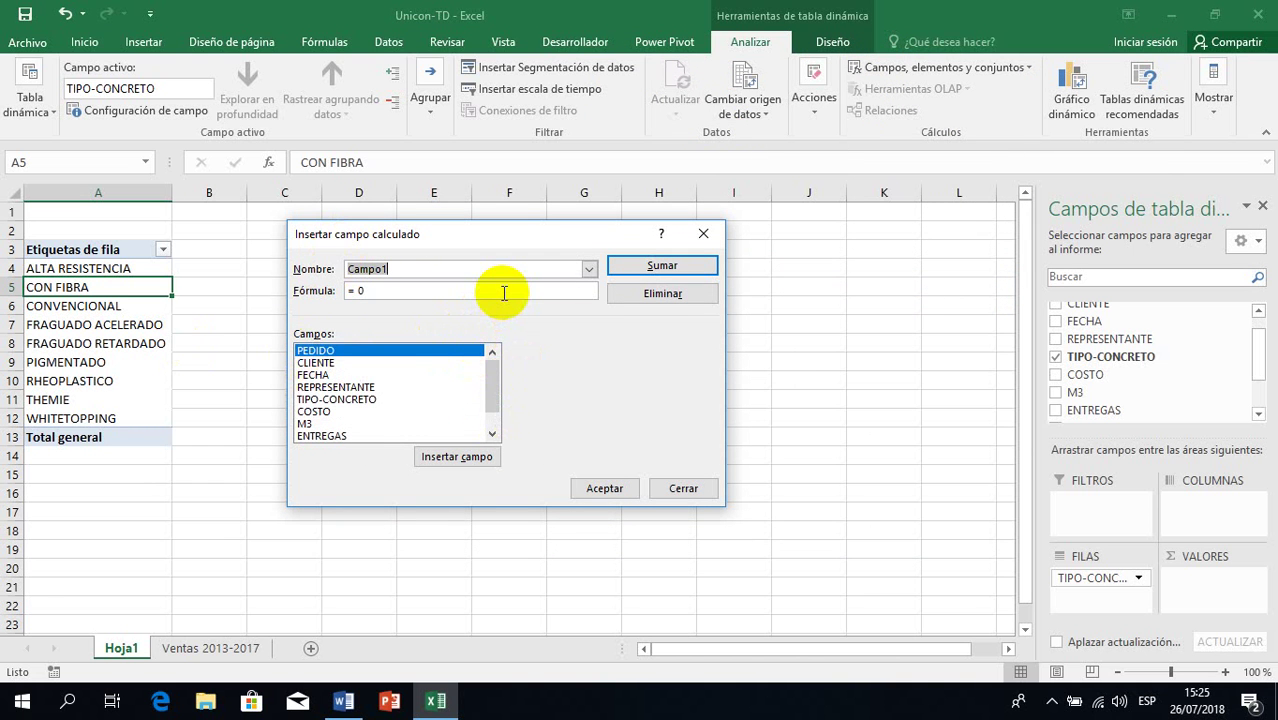
pyautogui.write('VENTAS')
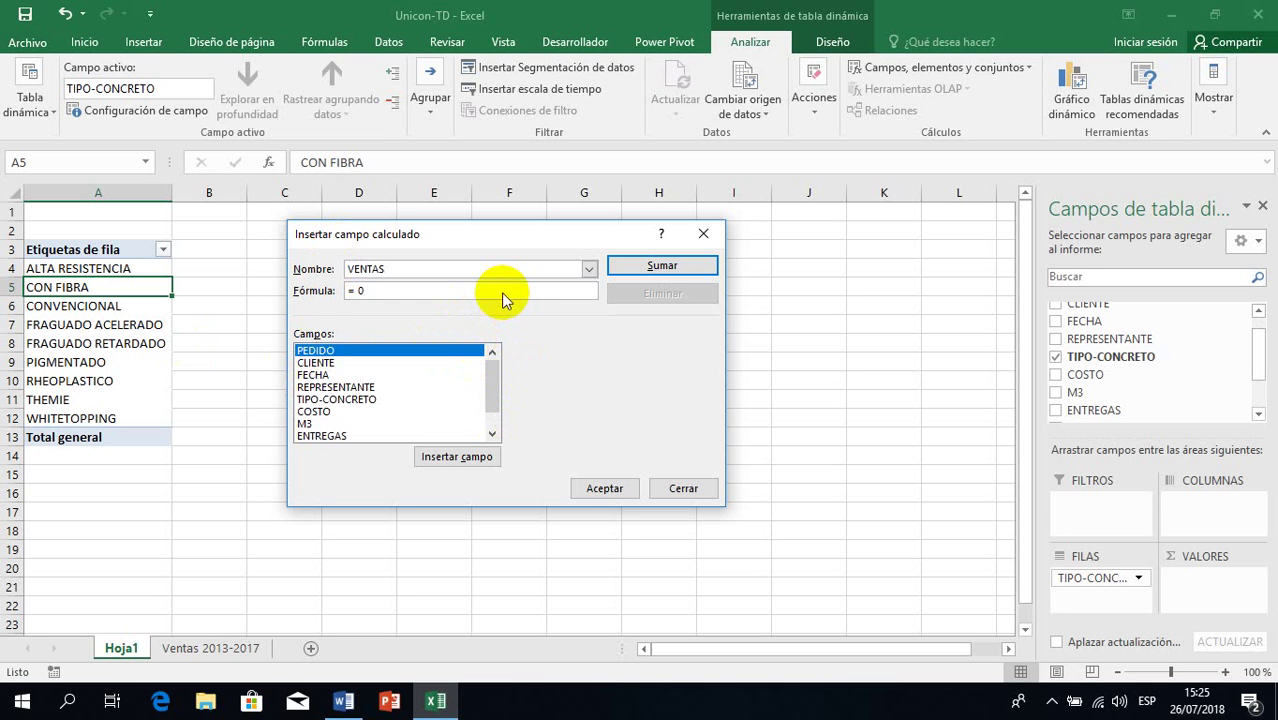
# Step: Define the VENTAS formula as COSTO multiplied by M3 and add the calculated field to the pivot table
pyautogui.moveTo(505, 300); pyautogui.dragTo(302, 287)
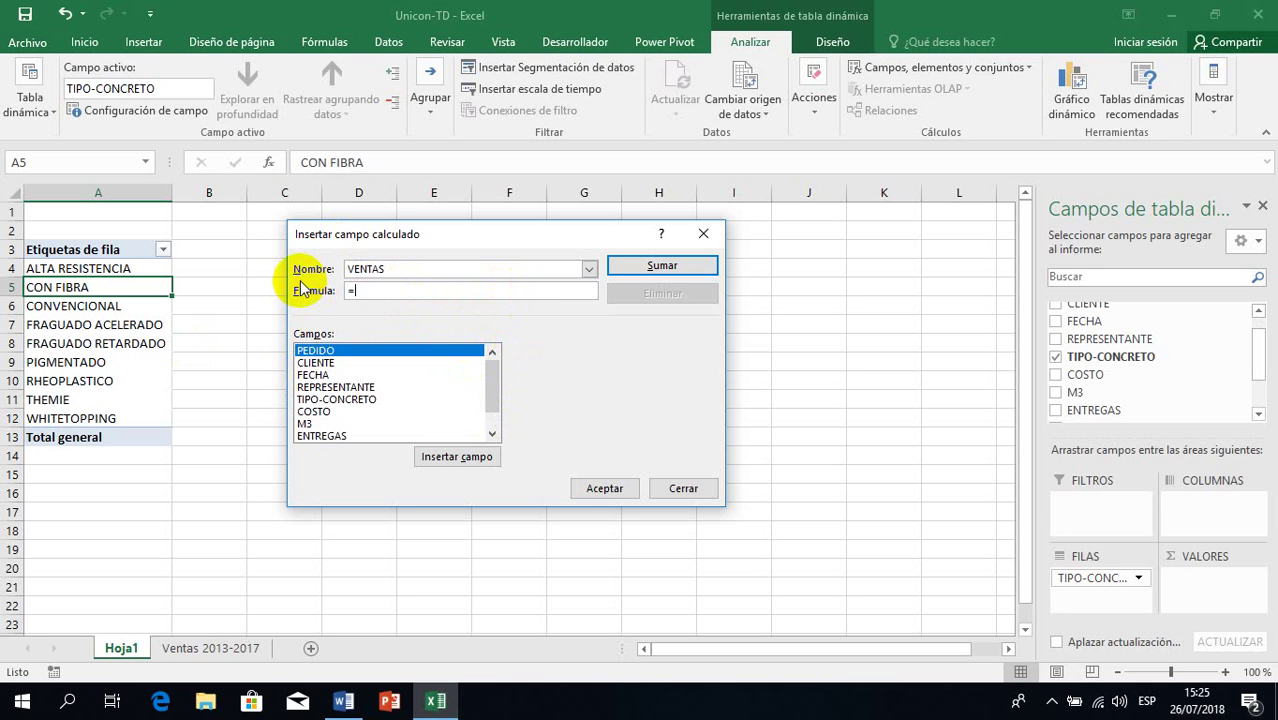
pyautogui.scroll(-1, 491, 391)
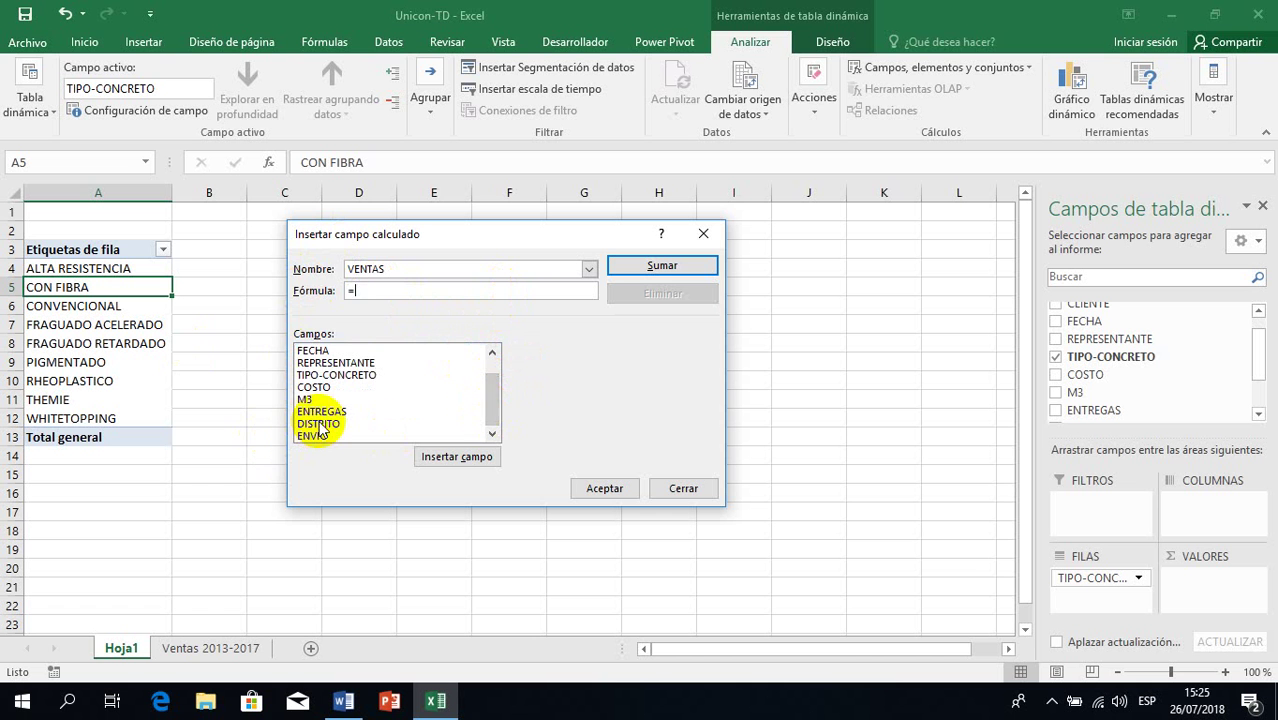
pyautogui.doubleClick(313, 389)
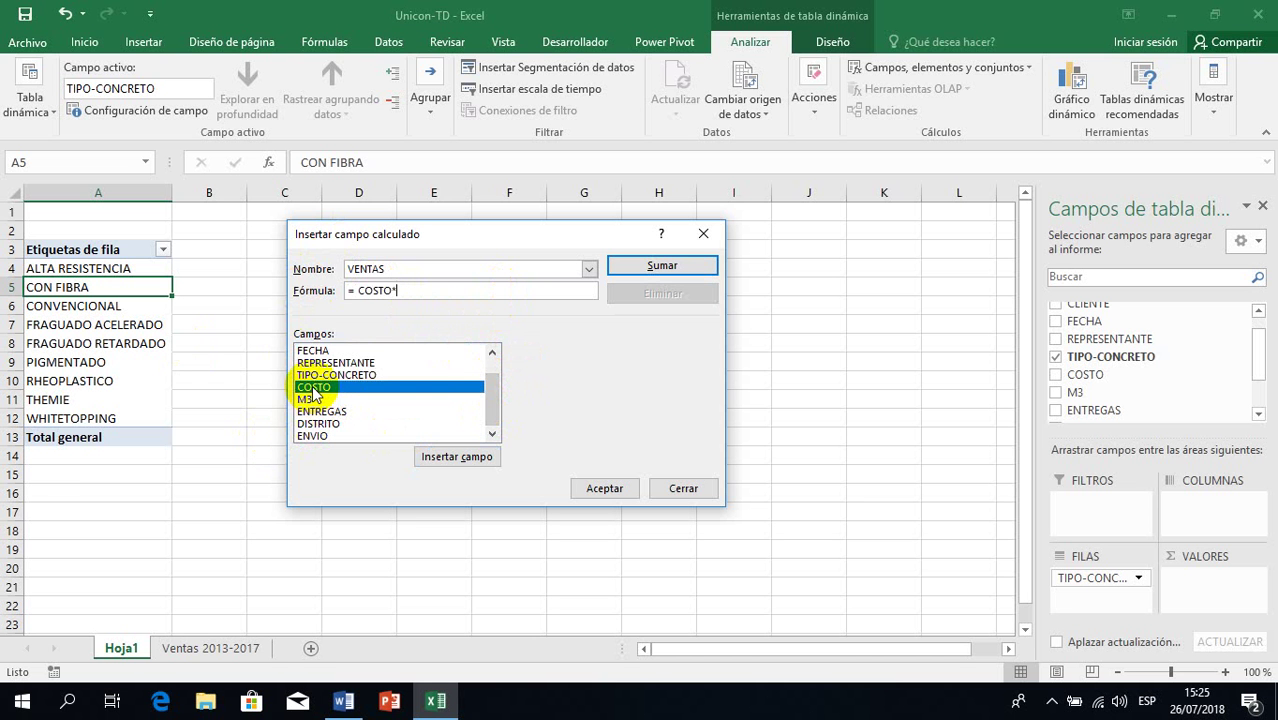
pyautogui.write('*')
pyautogui.doubleClick(304, 399)
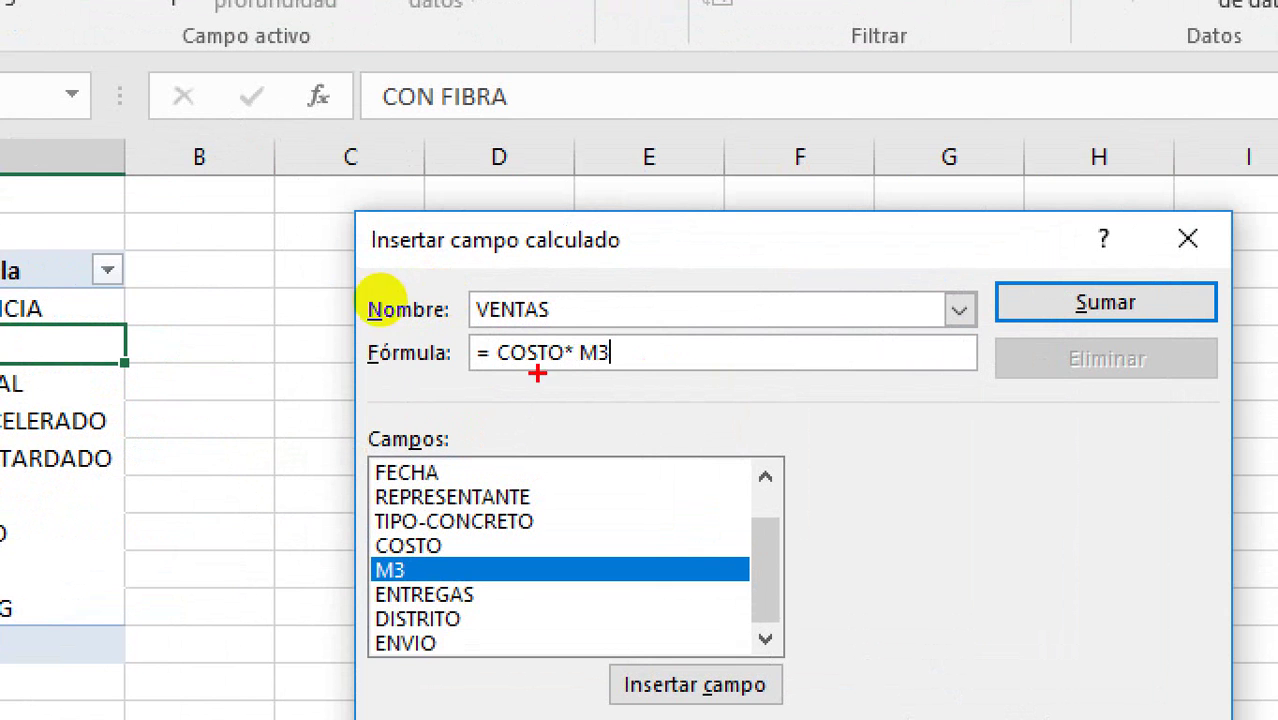
pyautogui.moveTo(437, 381); pyautogui.dragTo(650, 397)
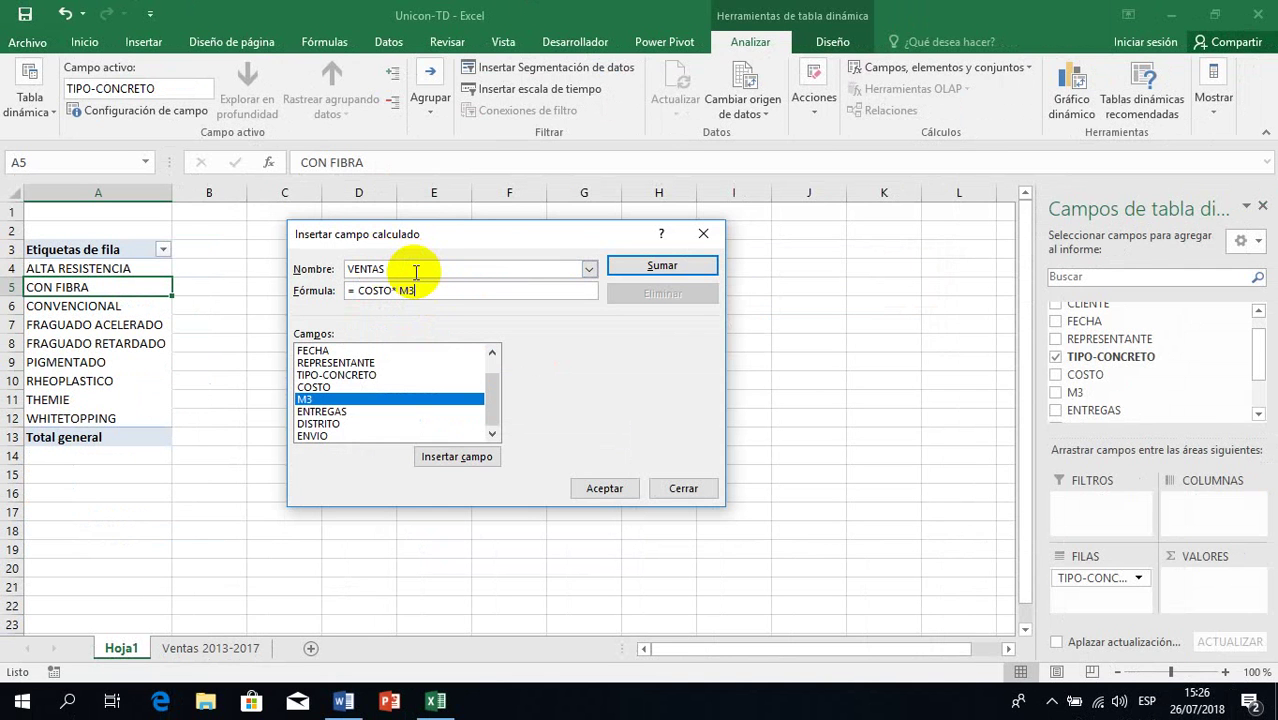
pyautogui.click(604, 488)
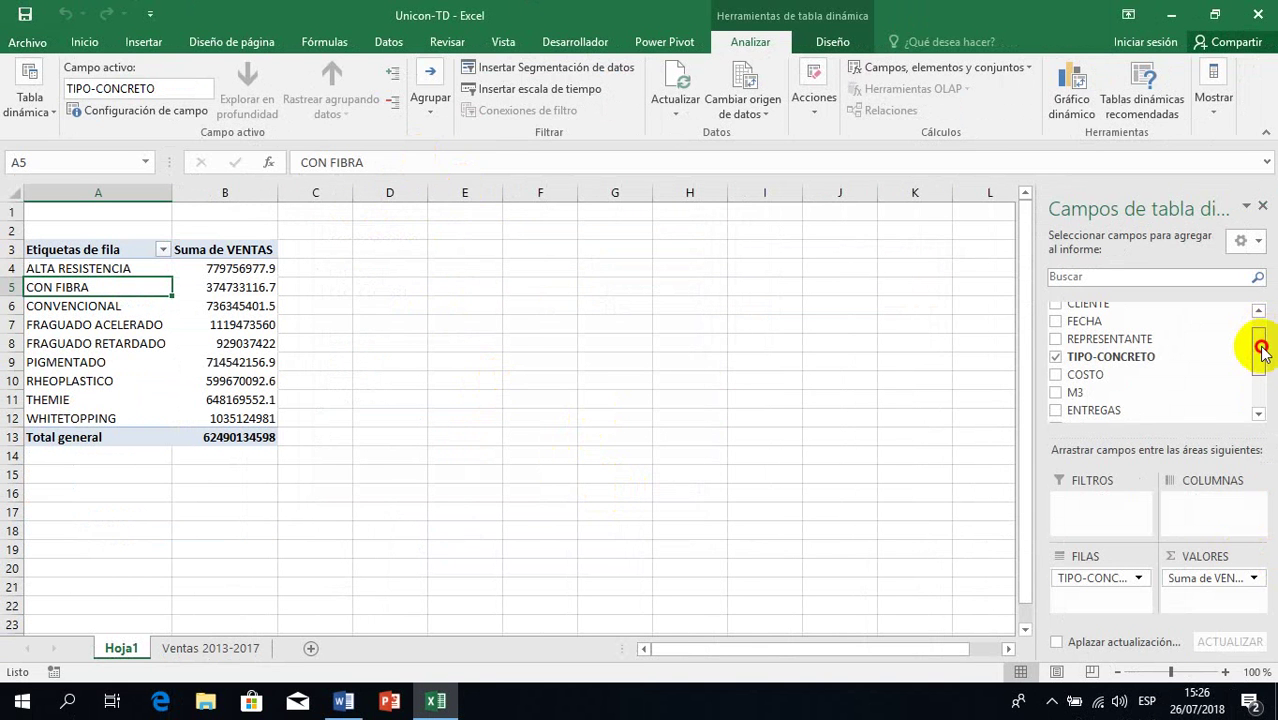
pyautogui.moveTo(1261, 348); pyautogui.dragTo(1261, 388)
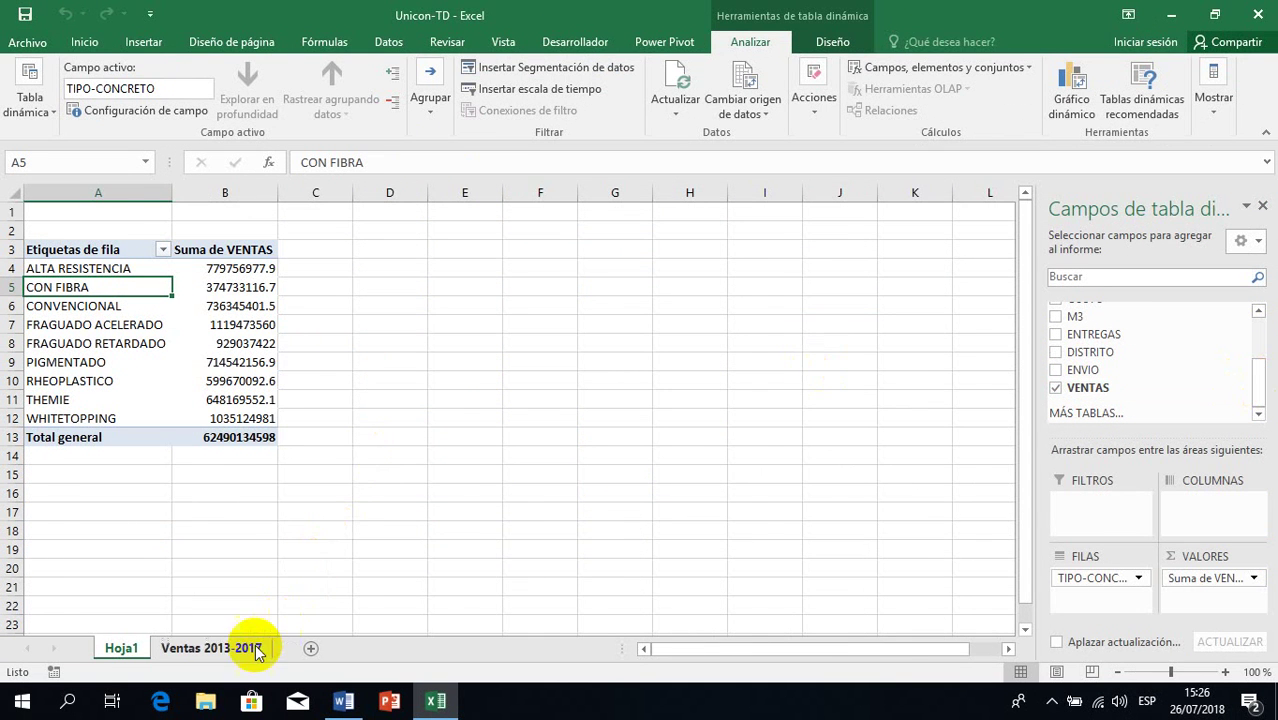
# Step: Format the Suma de VENTAS values, including the grand total, with the comma thousands style
pyautogui.click(257, 650)
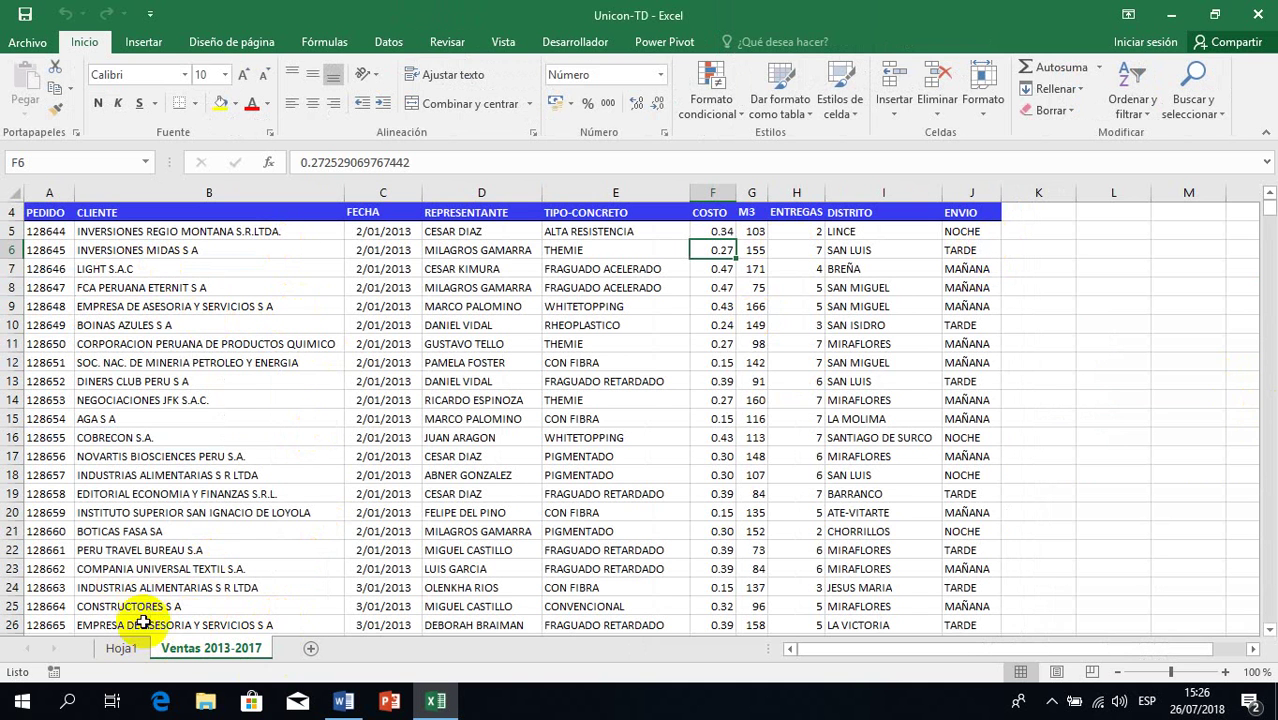
pyautogui.click(121, 648)
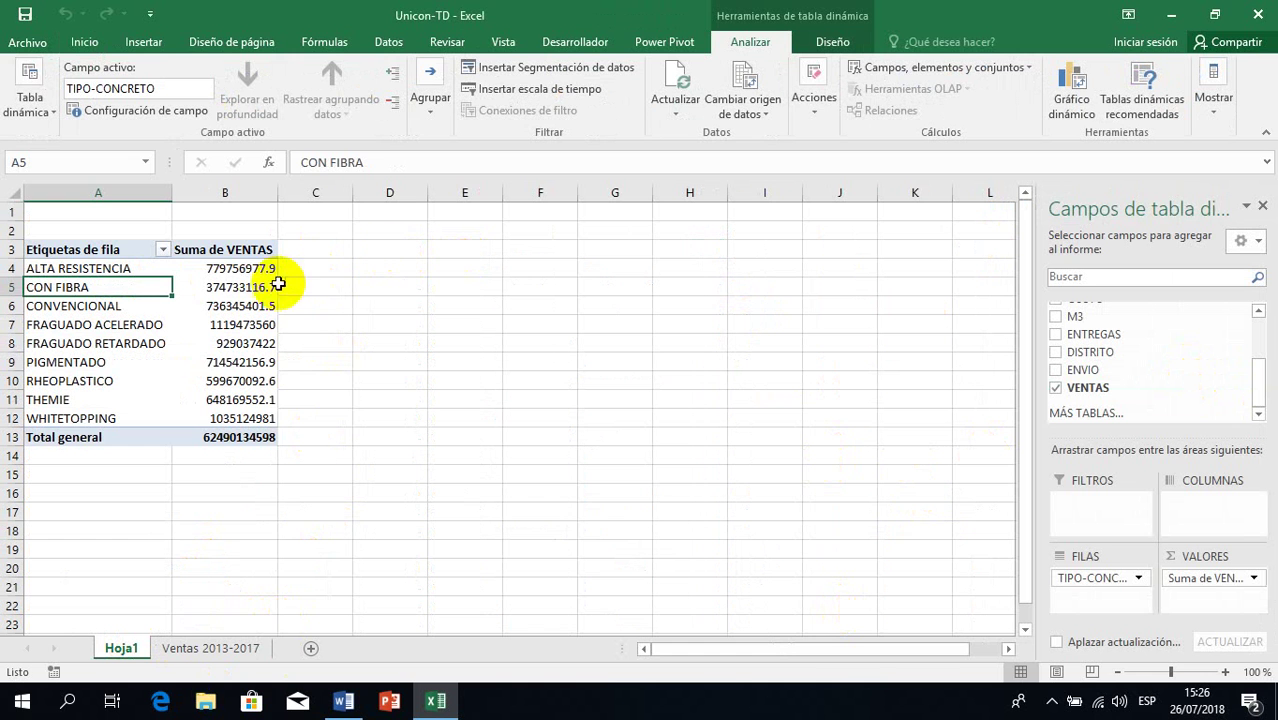
pyautogui.moveTo(244, 253); pyautogui.dragTo(252, 399)
pyautogui.click(262, 250)
pyautogui.moveTo(217, 278); pyautogui.dragTo(228, 437)
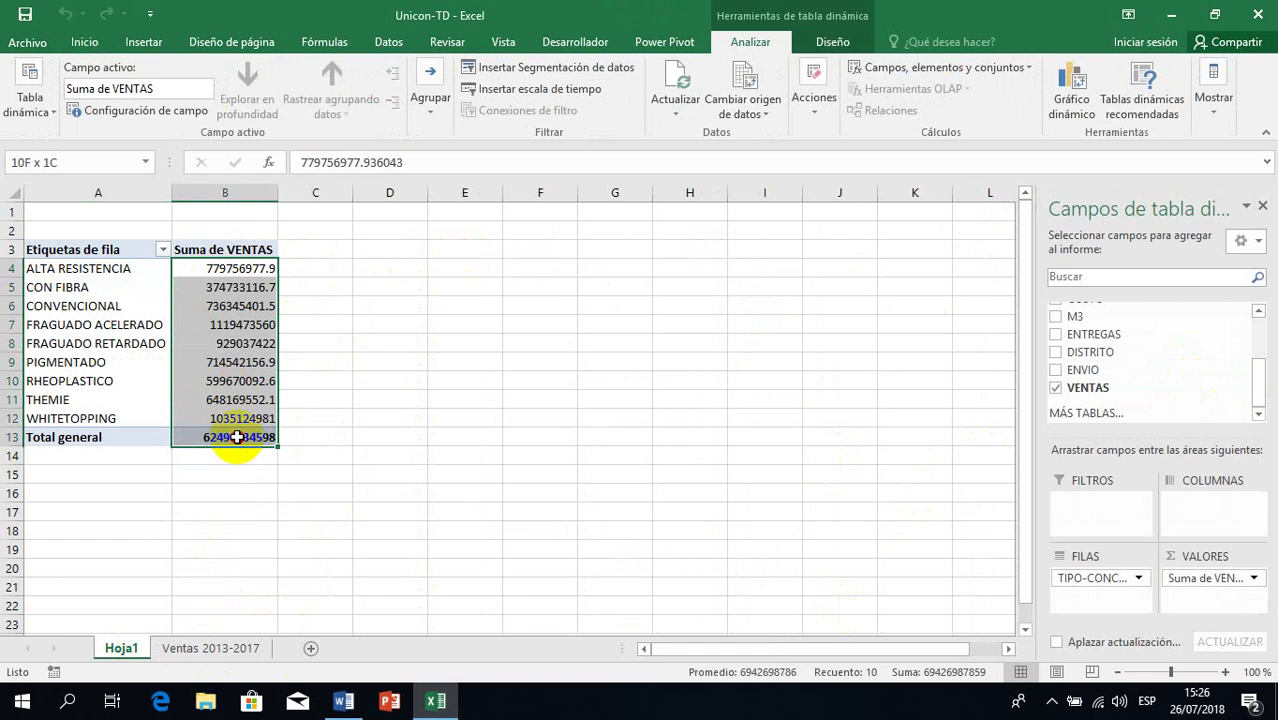
pyautogui.click(84, 42)
pyautogui.click(607, 104)
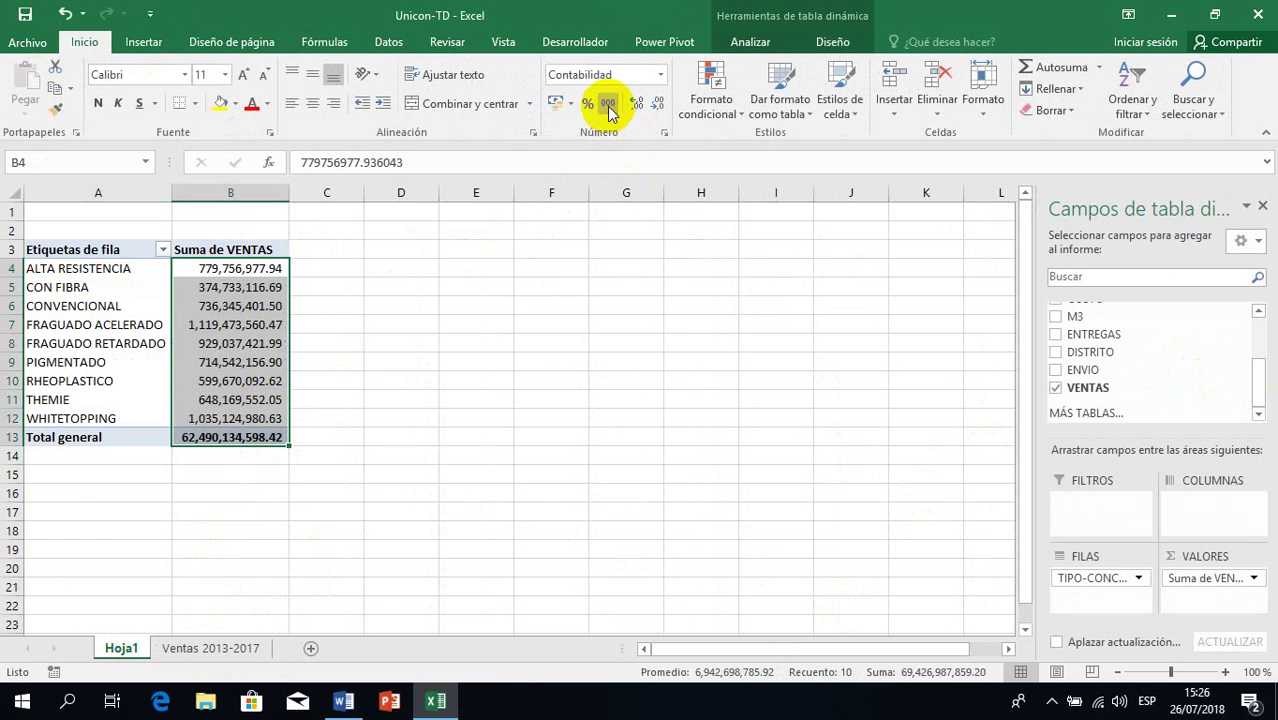
# Step: Check the concrete types and their sales against the source data in the Ventas 2013-2017 sheet, returning to Hoja1
pyautogui.click(73, 260)
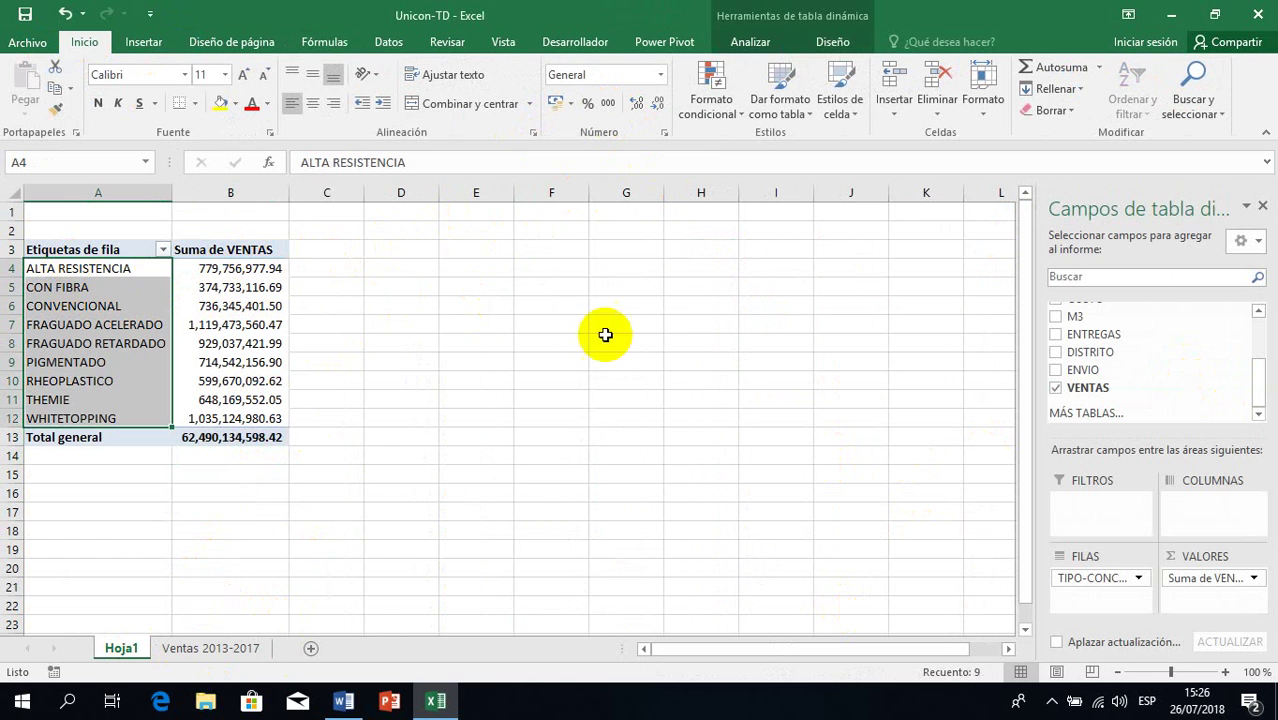
pyautogui.click(214, 287)
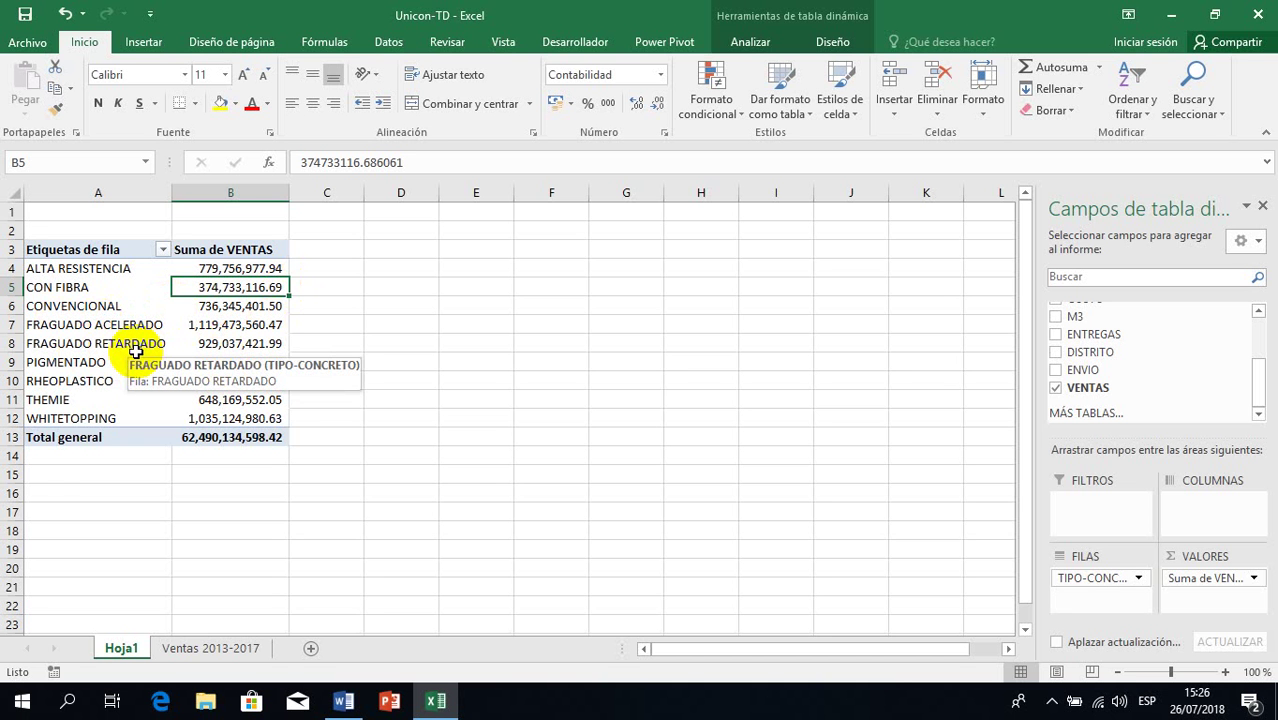
pyautogui.click(206, 646)
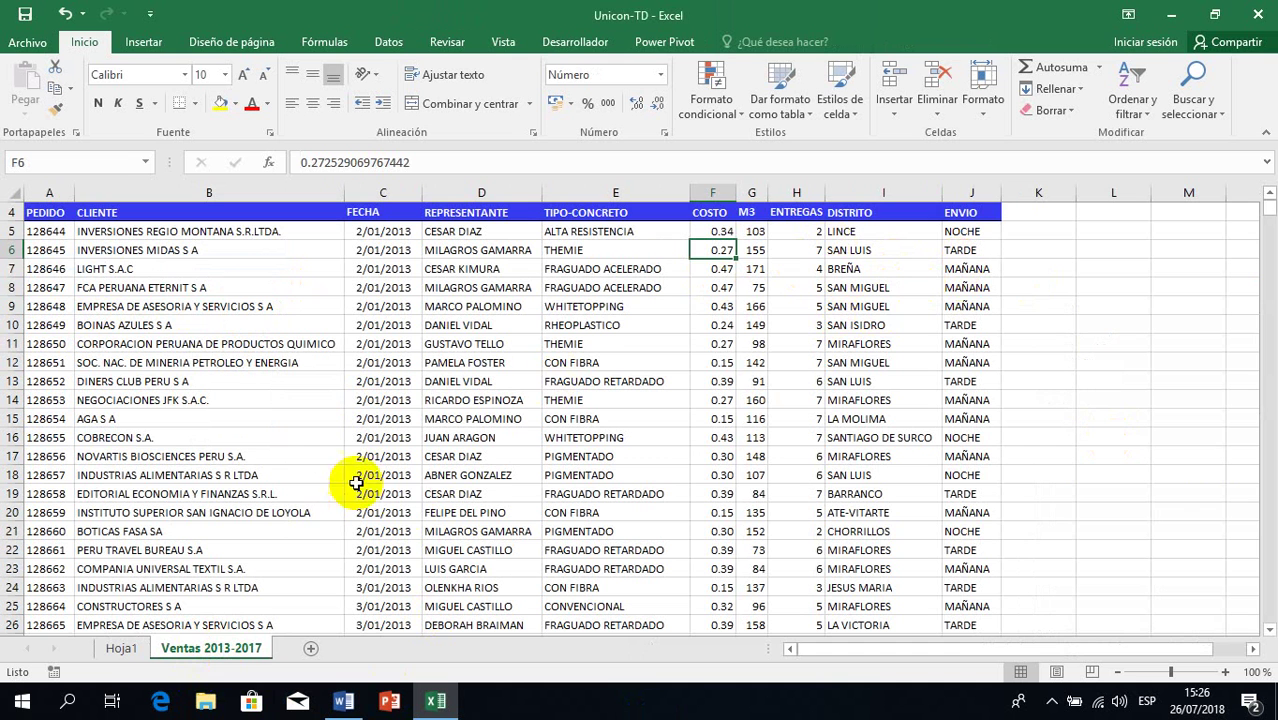
pyautogui.click(119, 647)
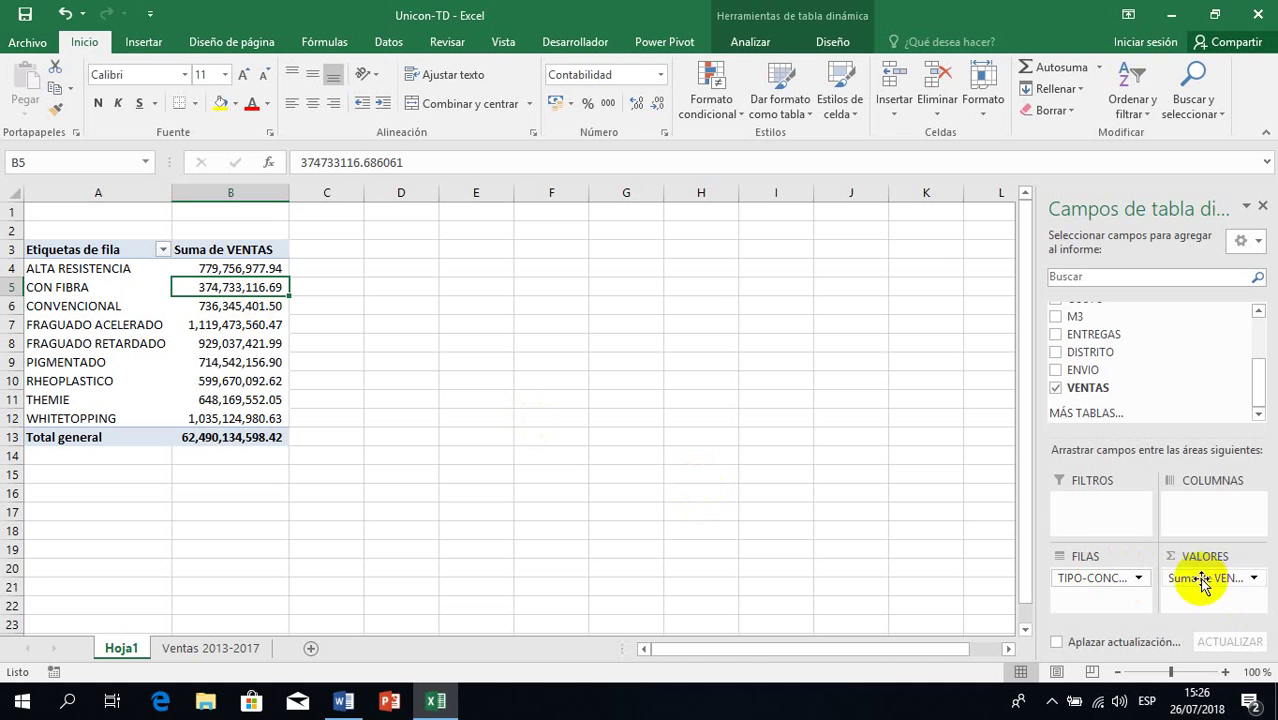
pyautogui.moveTo(243, 305)
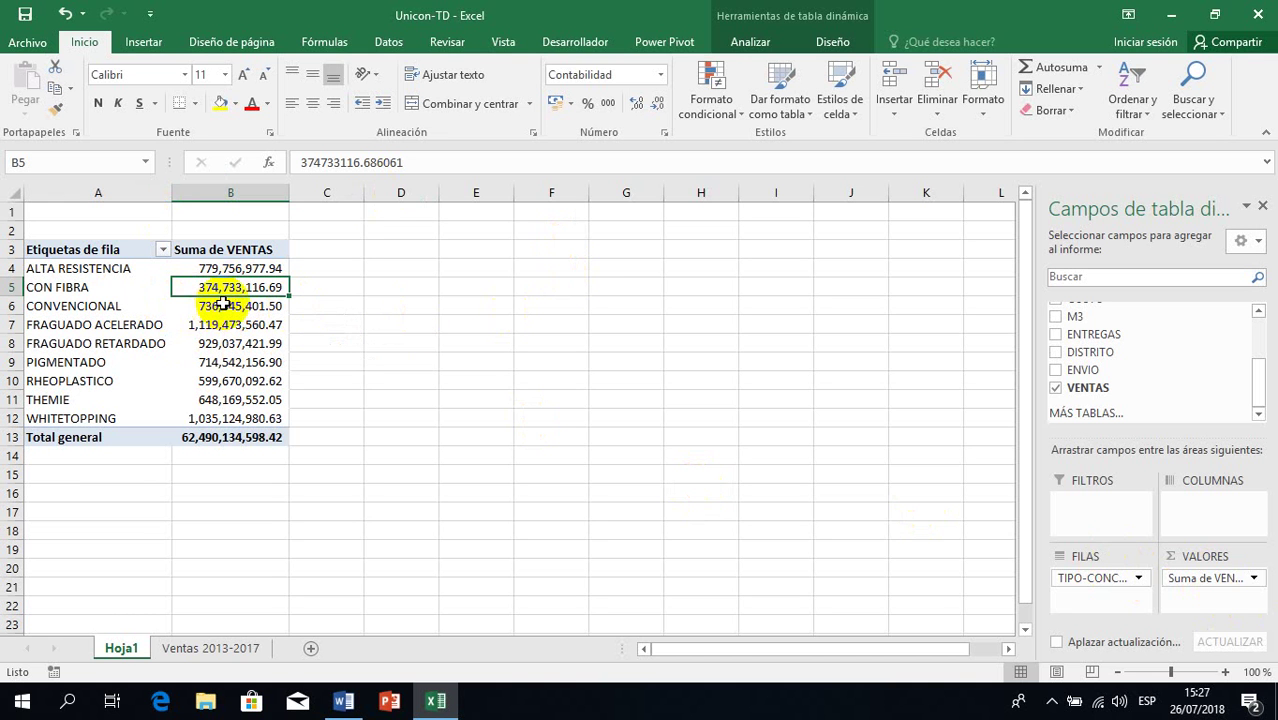
# Step: Start another calculated field in the pivot table and check that VENTAS is among the available fields
pyautogui.click(752, 45)
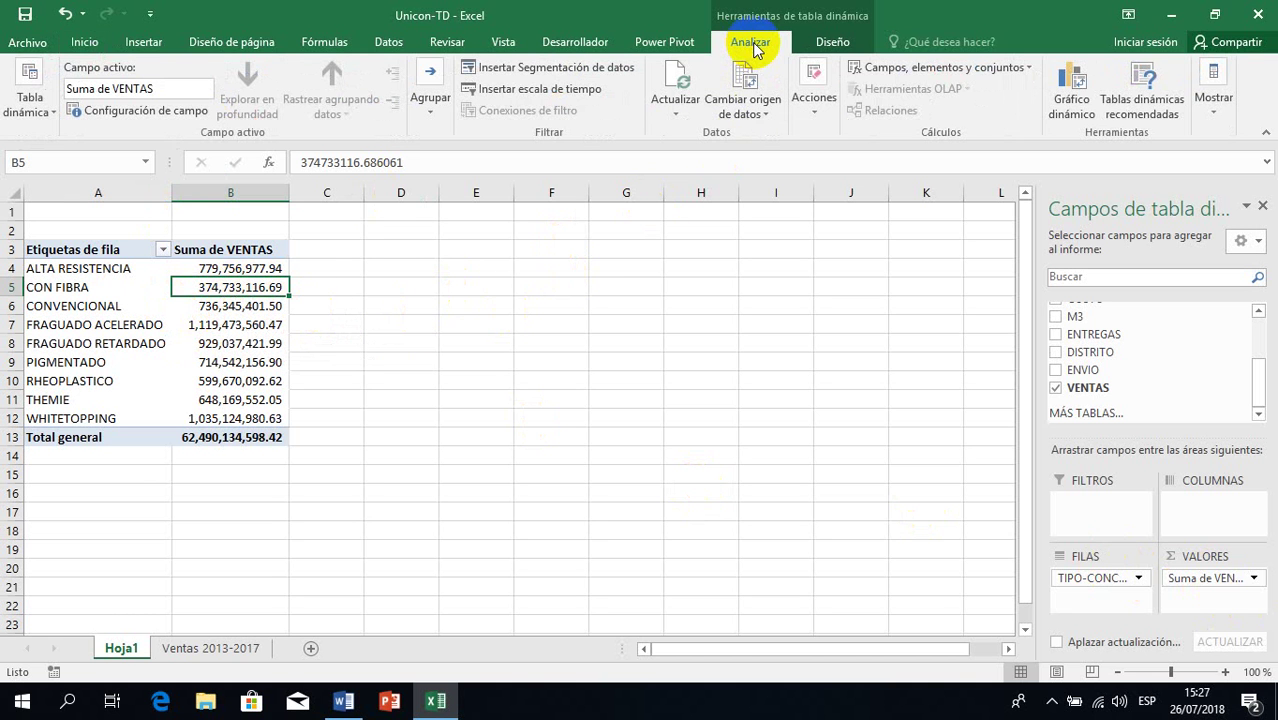
pyautogui.click(889, 70)
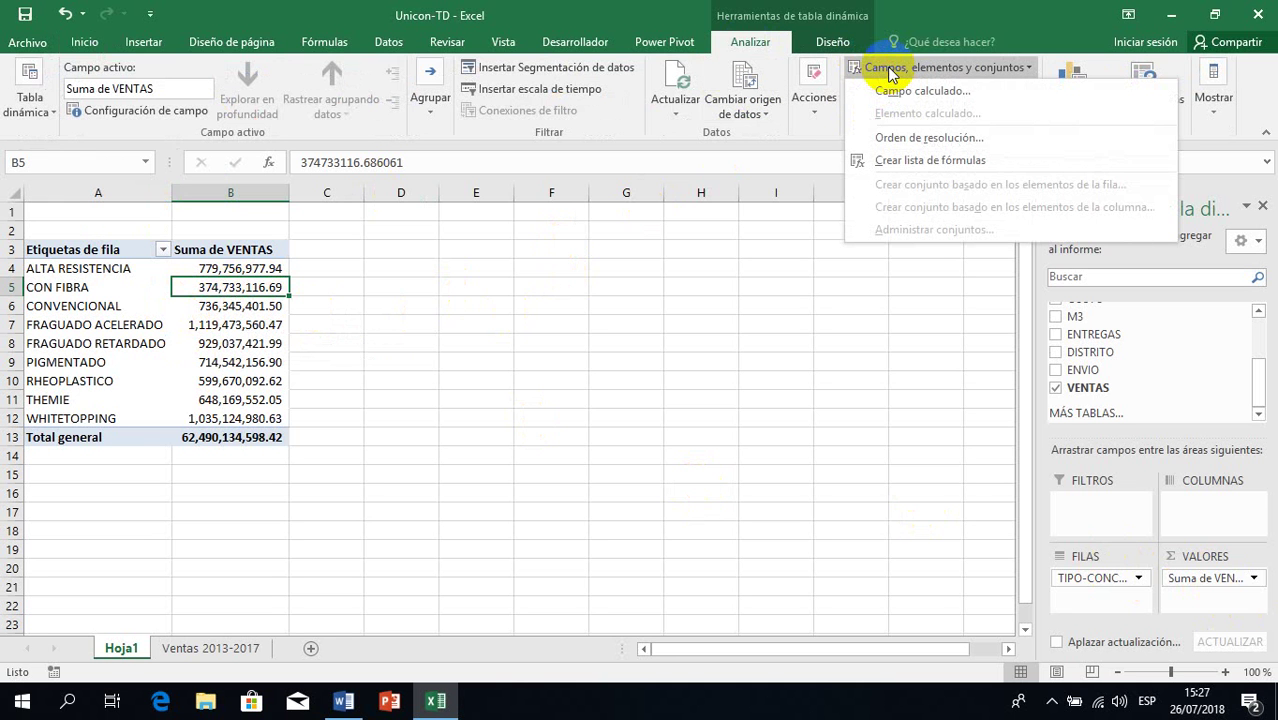
pyautogui.click(893, 90)
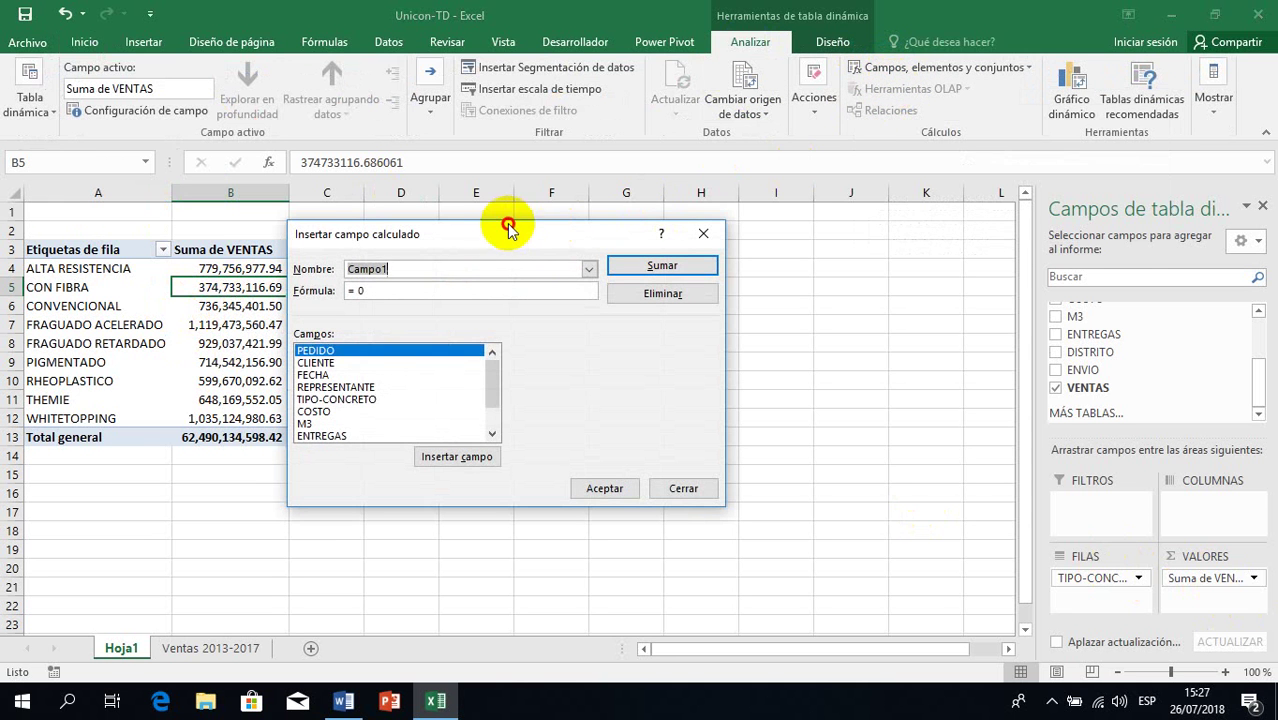
pyautogui.moveTo(510, 232); pyautogui.dragTo(628, 247)
pyautogui.click(707, 286)
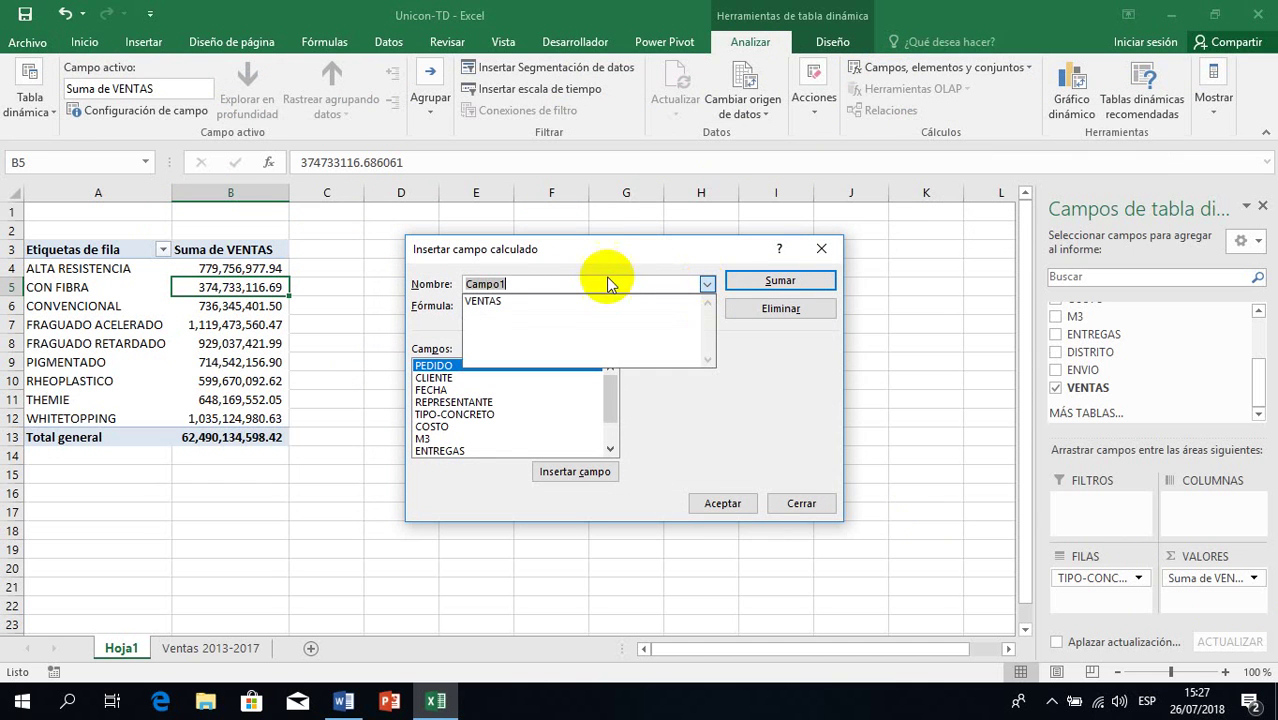
pyautogui.click(633, 360)
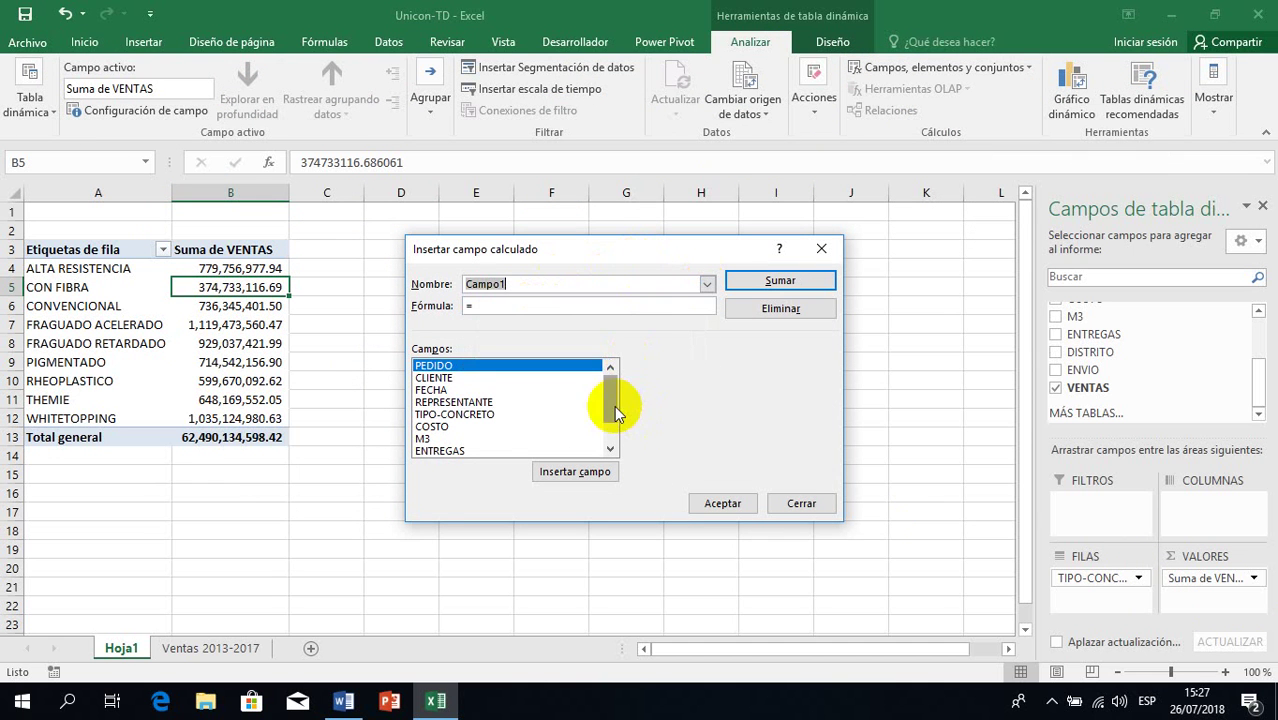
pyautogui.moveTo(612, 399); pyautogui.dragTo(612, 428)
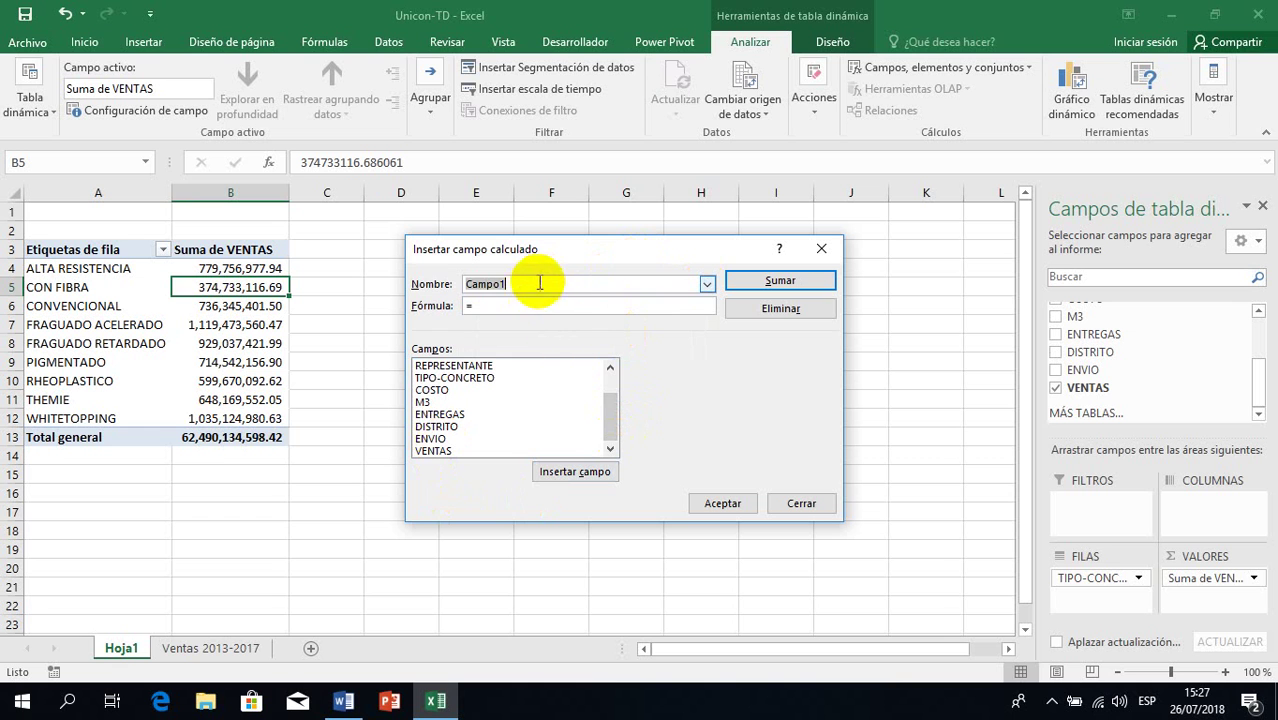
# Step: Name the calculated field UTILIDAD, define its formula as VENTAS*.35 and add it to the pivot table
pyautogui.moveTo(538, 282); pyautogui.dragTo(428, 281)
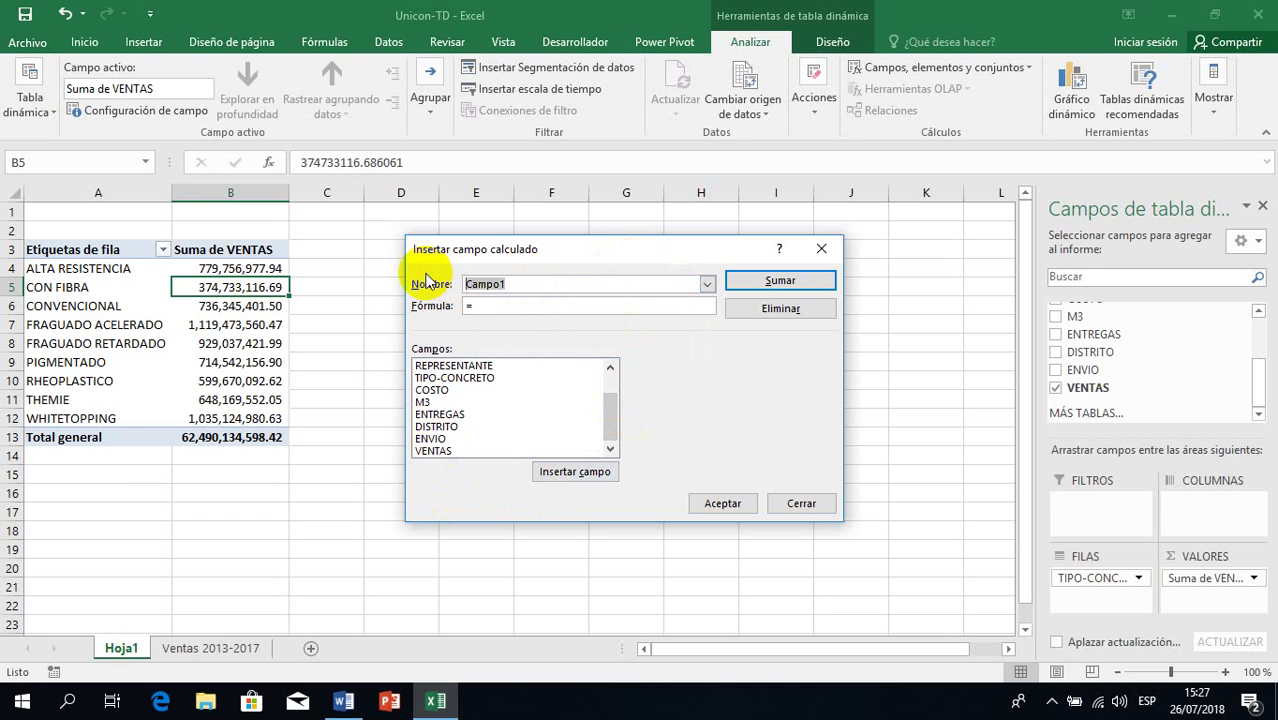
pyautogui.write('ur')
pyautogui.press('BackSpace')
pyautogui.press('BackSpace')
pyautogui.write('TI')
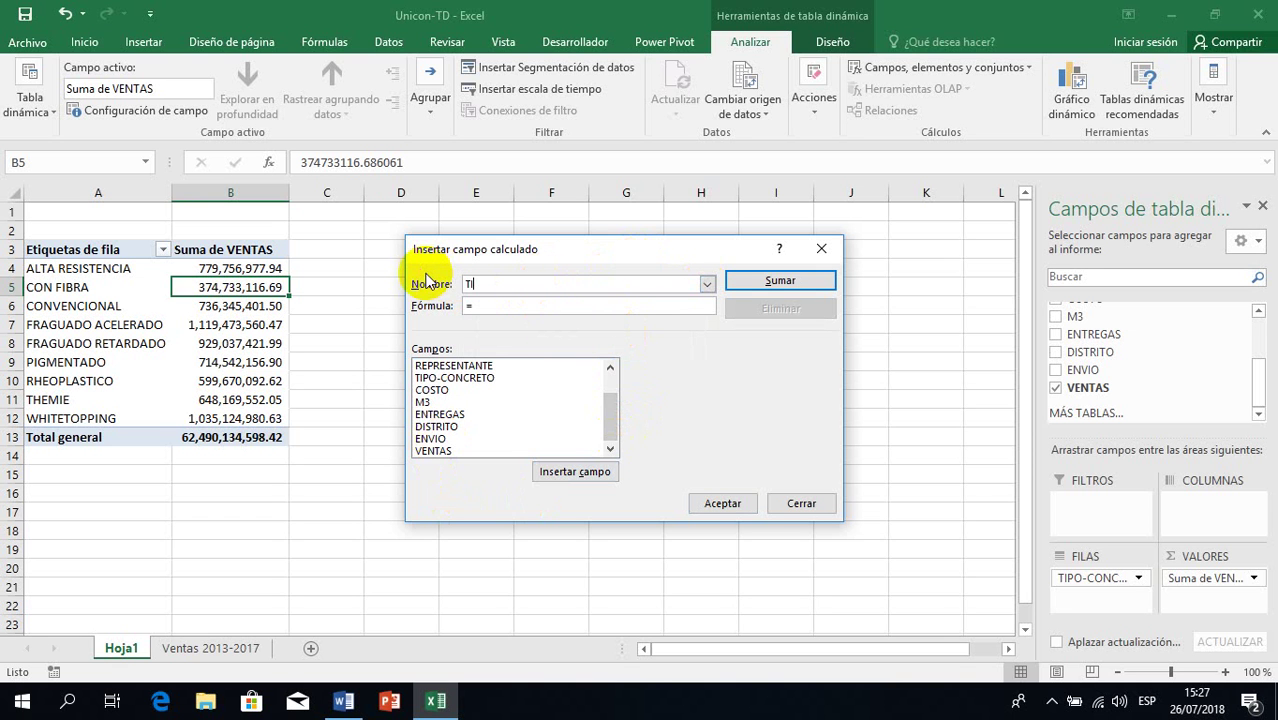
pyautogui.press('BackSpace')
pyautogui.write('UTILIDAD')
pyautogui.doubleClick(449, 452)
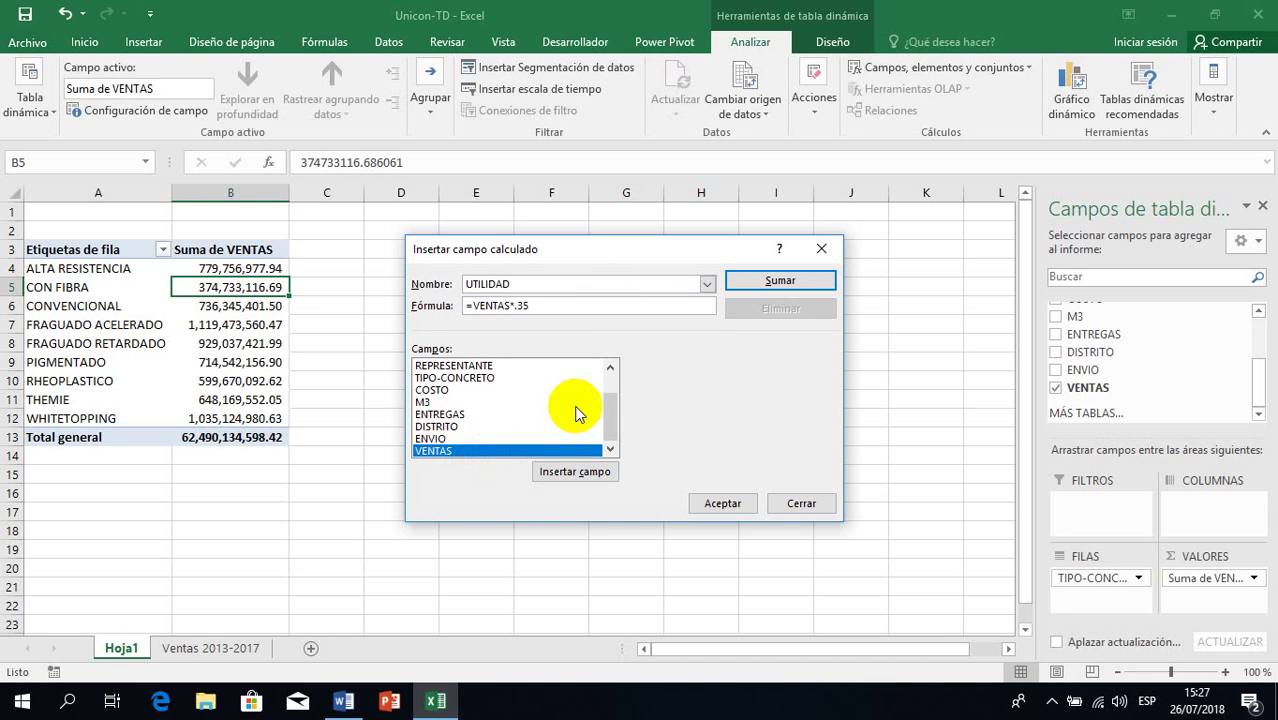
pyautogui.click(731, 503)
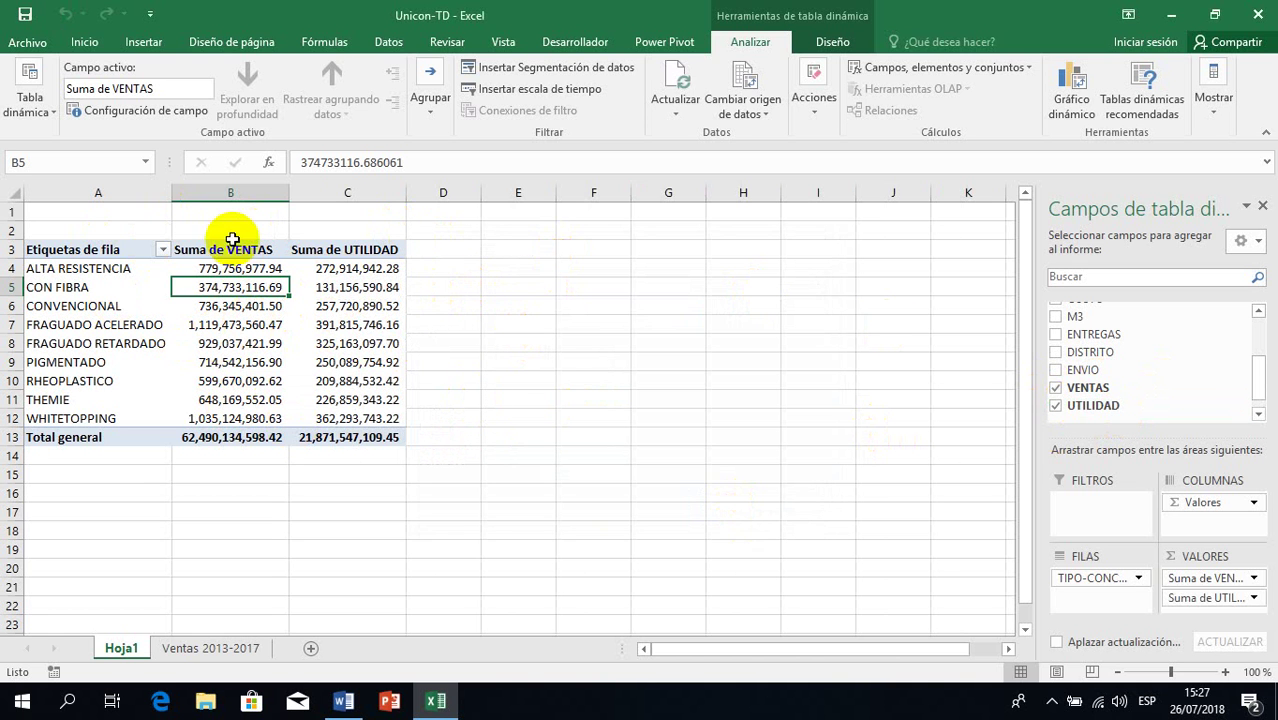
# Step: Compare the Suma de VENTAS and Suma de UTILIDAD columns with the column headers of the Ventas 2013-2017 source sheet
pyautogui.moveTo(341, 270)
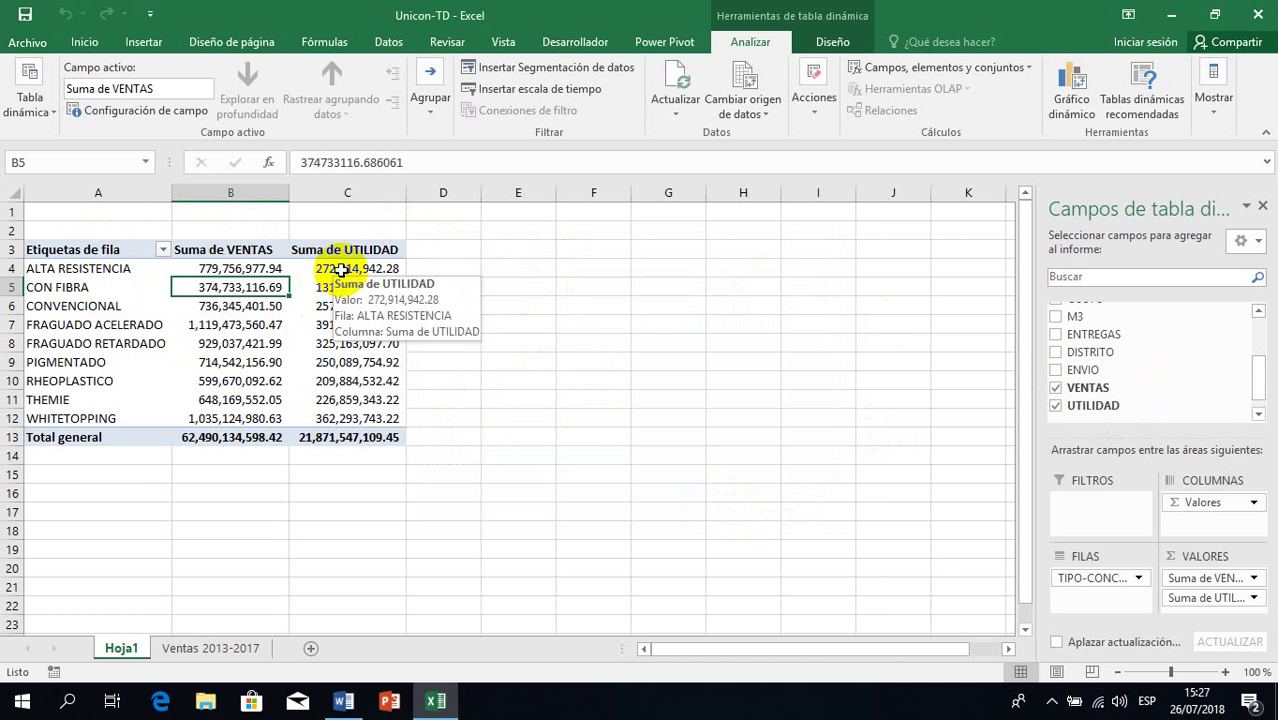
pyautogui.click(227, 646)
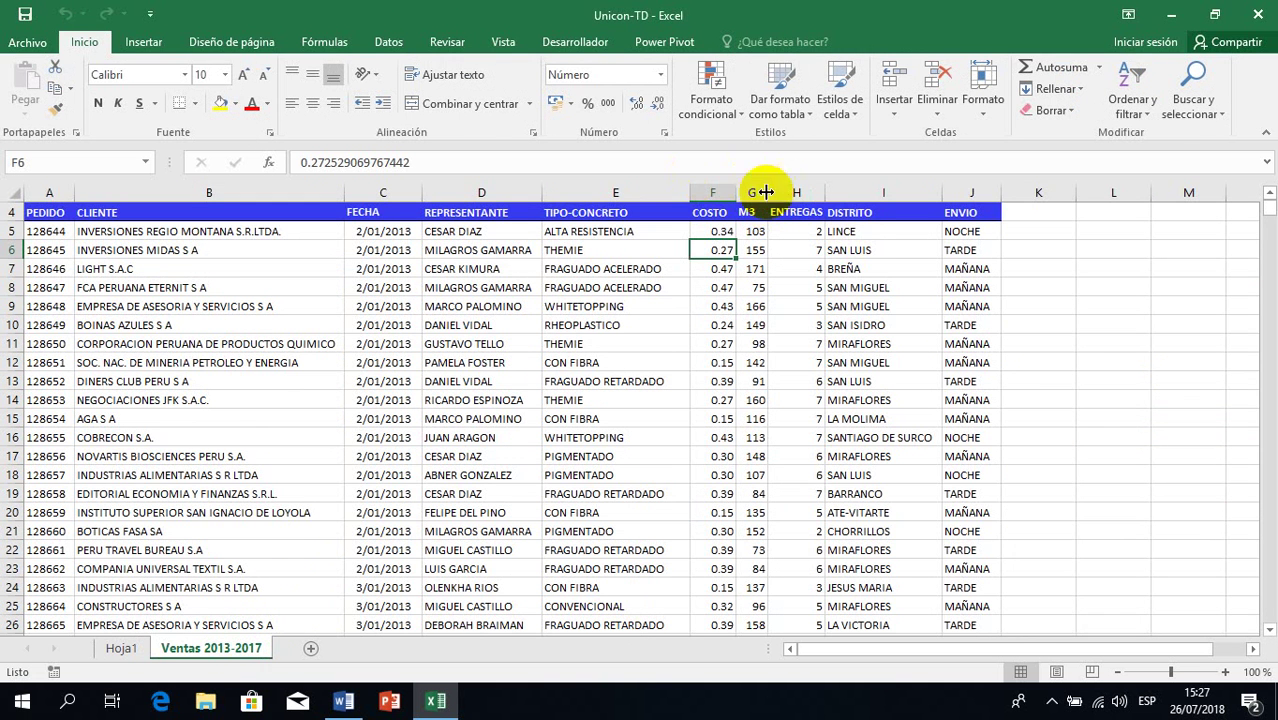
pyautogui.click(118, 648)
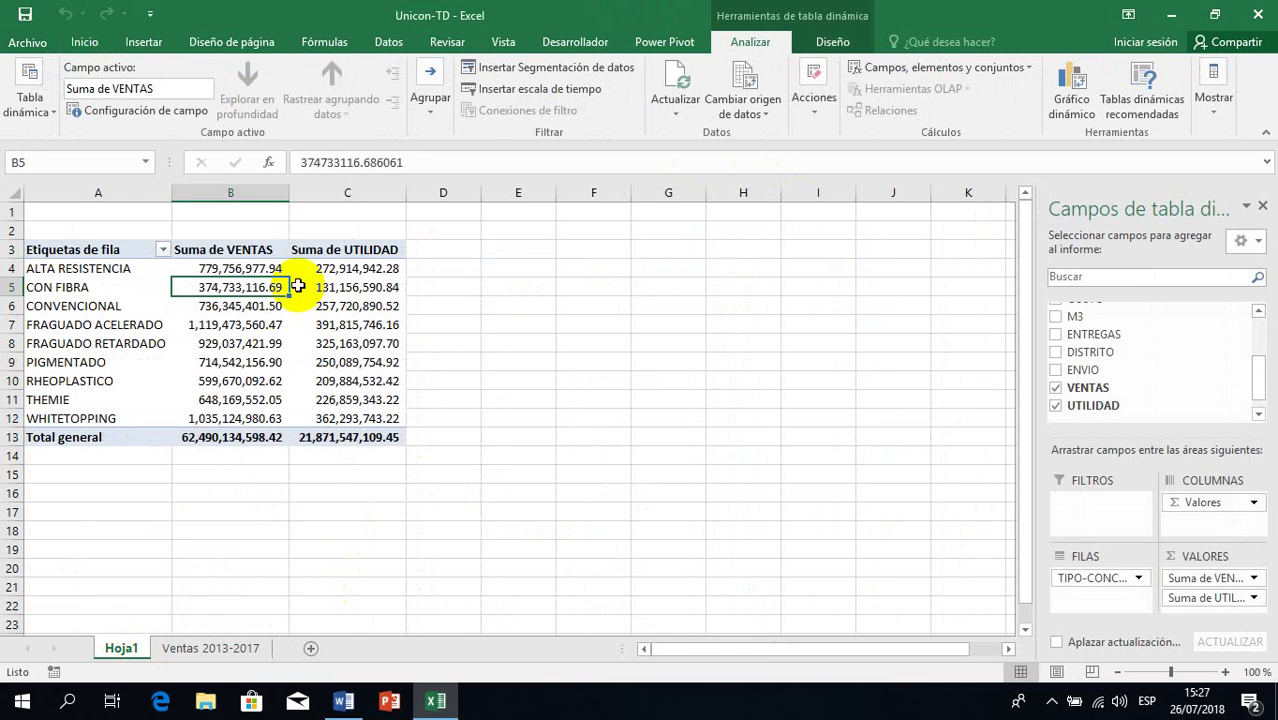
pyautogui.moveTo(298, 287)
pyautogui.click(220, 250)
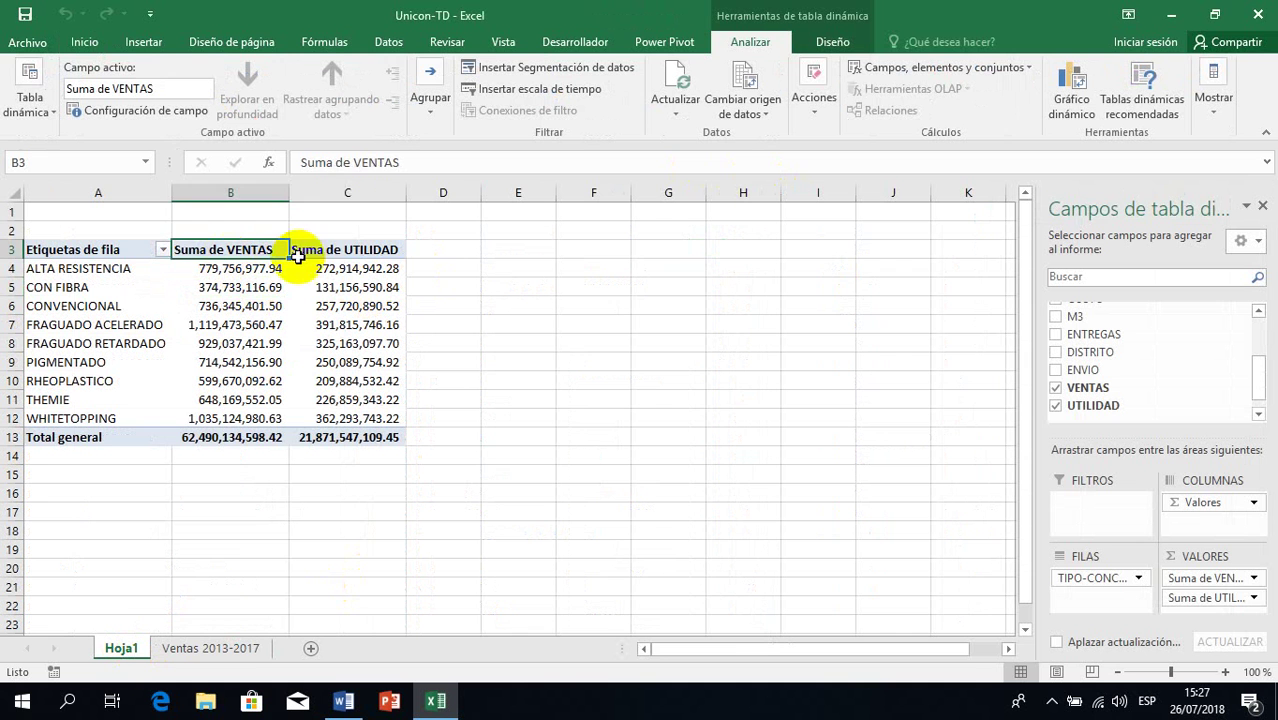
pyautogui.click(326, 251)
pyautogui.click(243, 306)
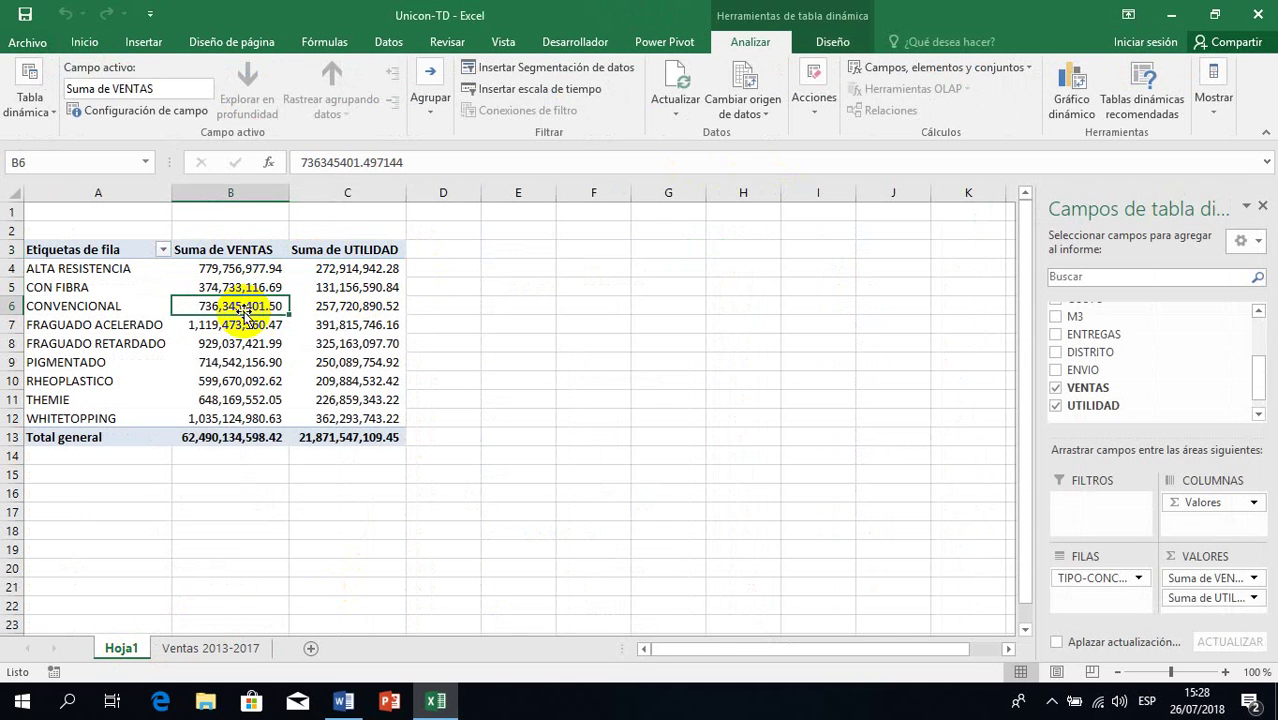
pyautogui.click(365, 305)
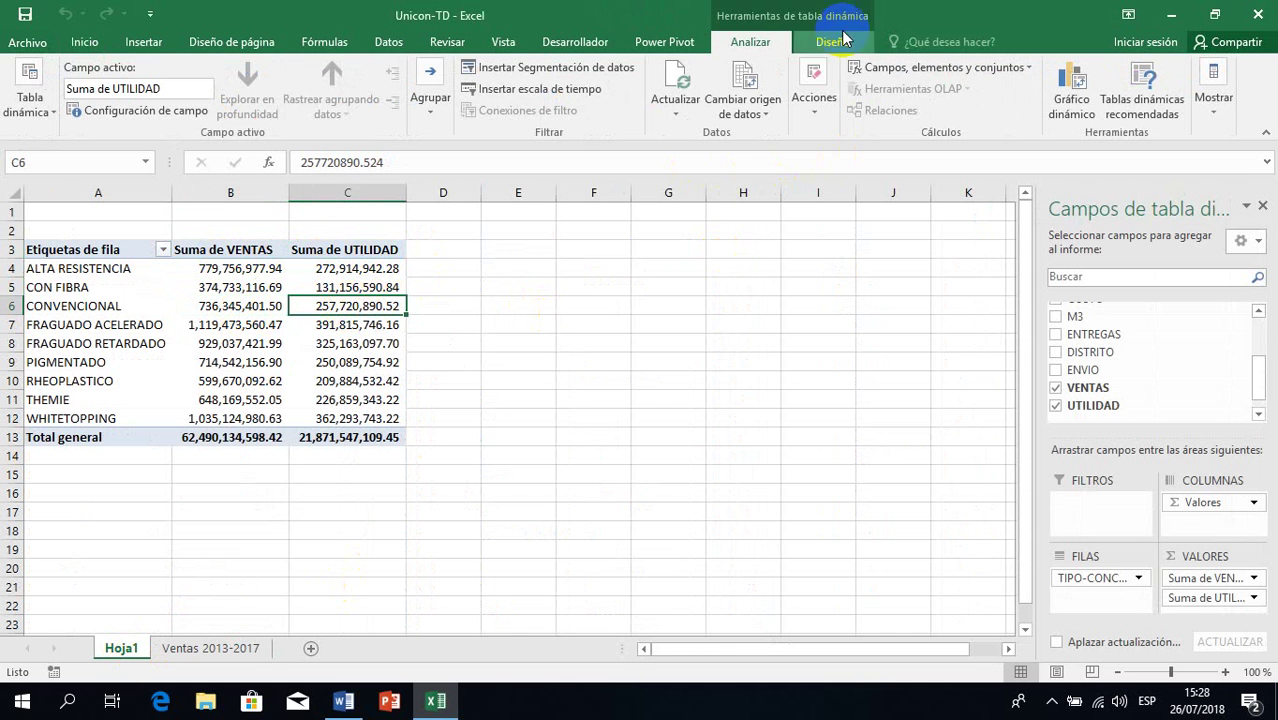
# Step: Open the calculated field settings and look through the list of fields for VENTAS and UTILIDAD
pyautogui.click(865, 68)
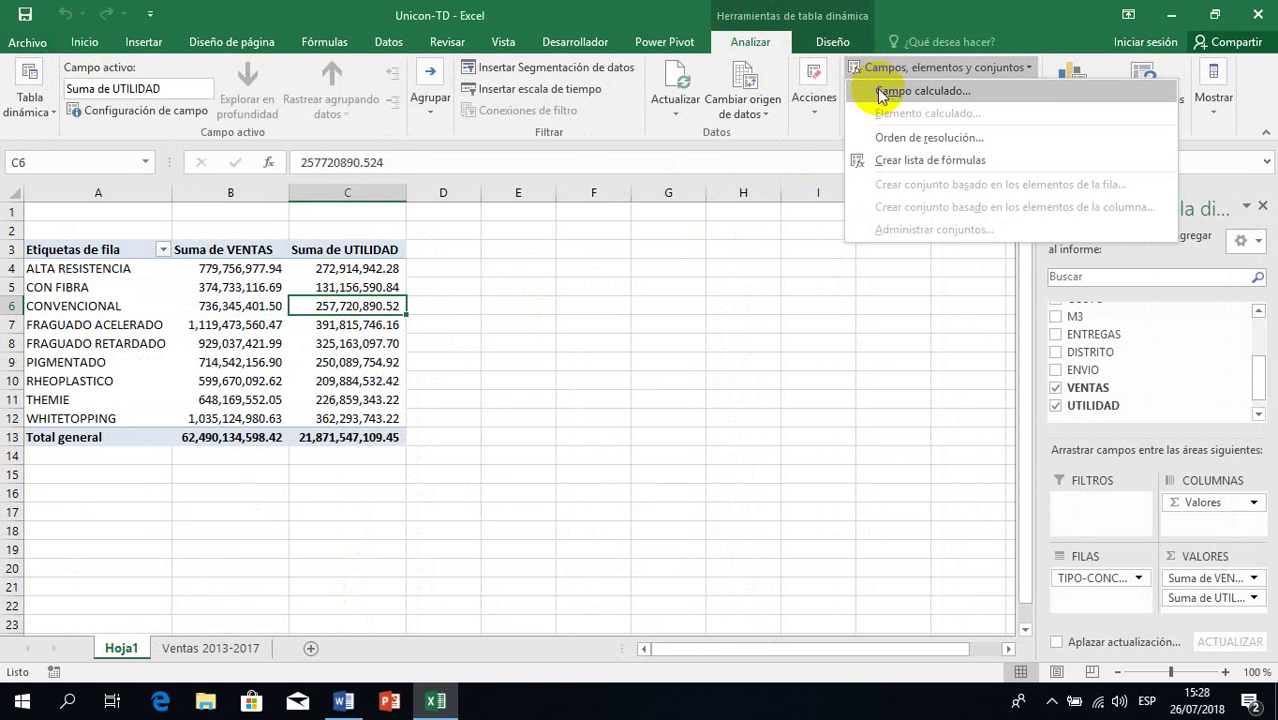
pyautogui.click(878, 91)
pyautogui.moveTo(604, 252); pyautogui.dragTo(575, 208)
pyautogui.moveTo(588, 345); pyautogui.dragTo(585, 398)
pyautogui.click(419, 393)
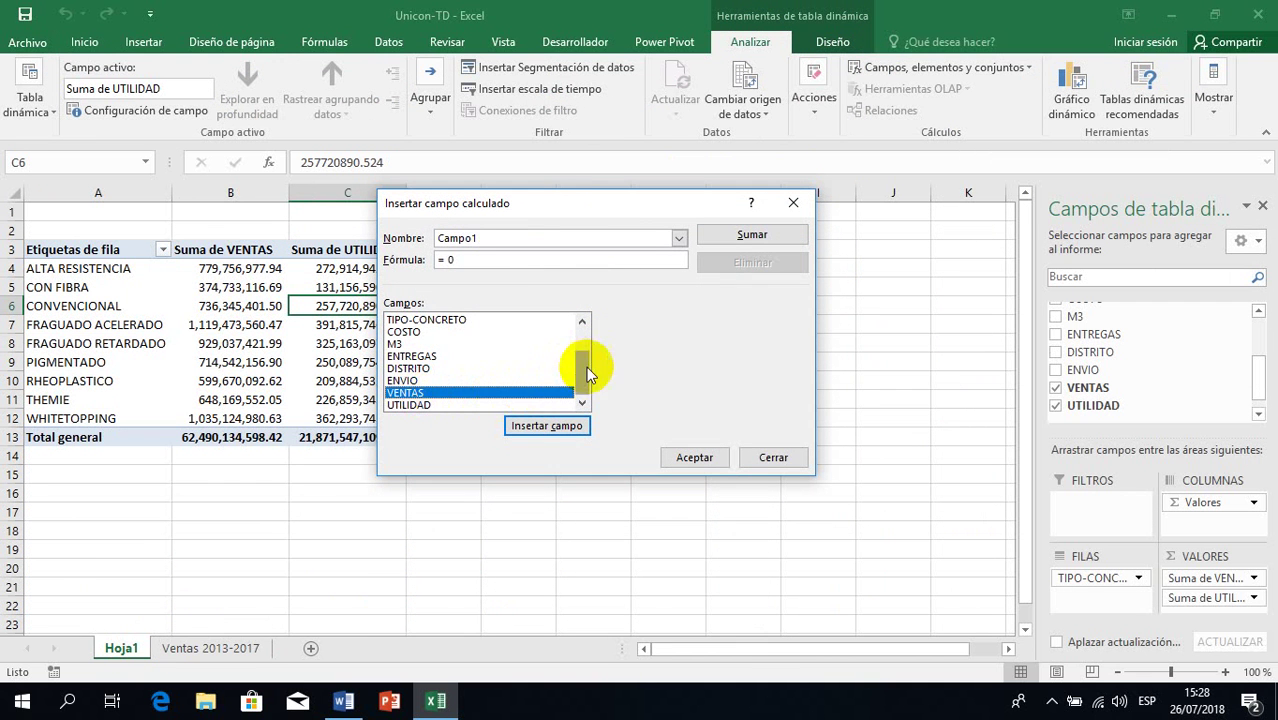
pyautogui.moveTo(580, 373)
pyautogui.mouseDown()
pyautogui.moveTo(582, 345)
pyautogui.moveTo(582, 385)
pyautogui.mouseUp()
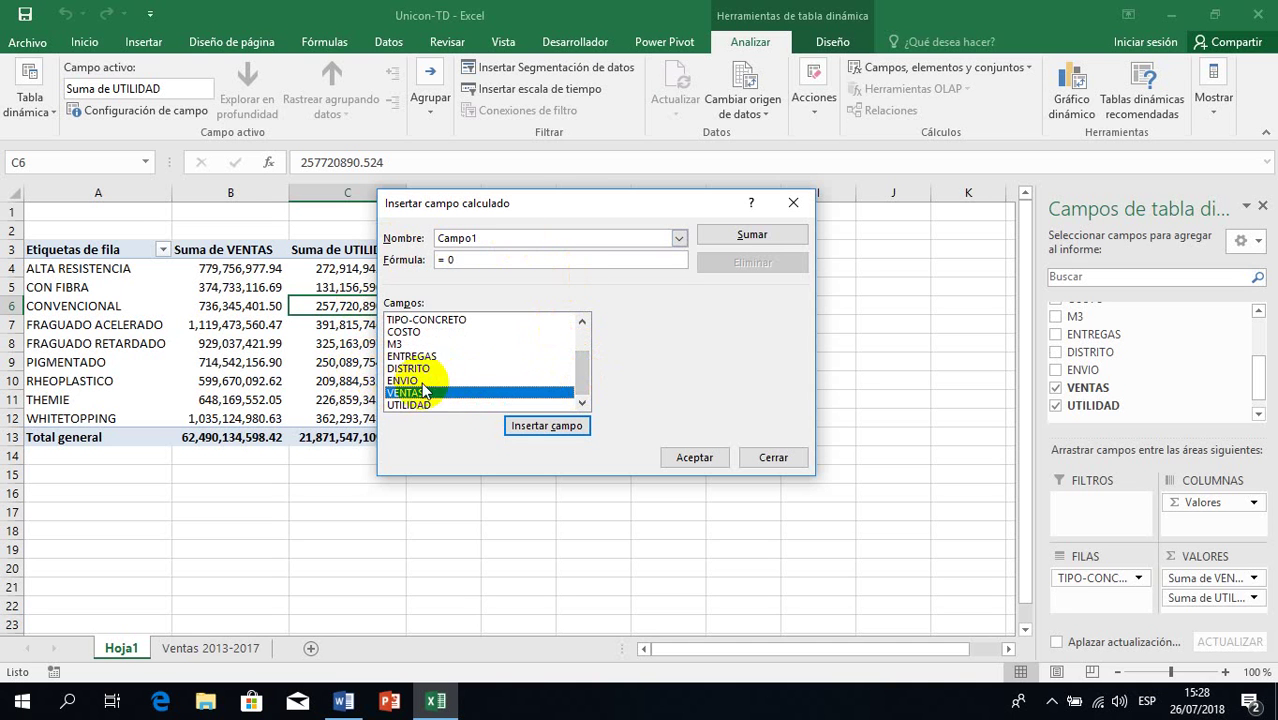
pyautogui.moveTo(578, 372)
pyautogui.mouseDown()
pyautogui.moveTo(582, 332)
pyautogui.moveTo(580, 350)
pyautogui.mouseUp()
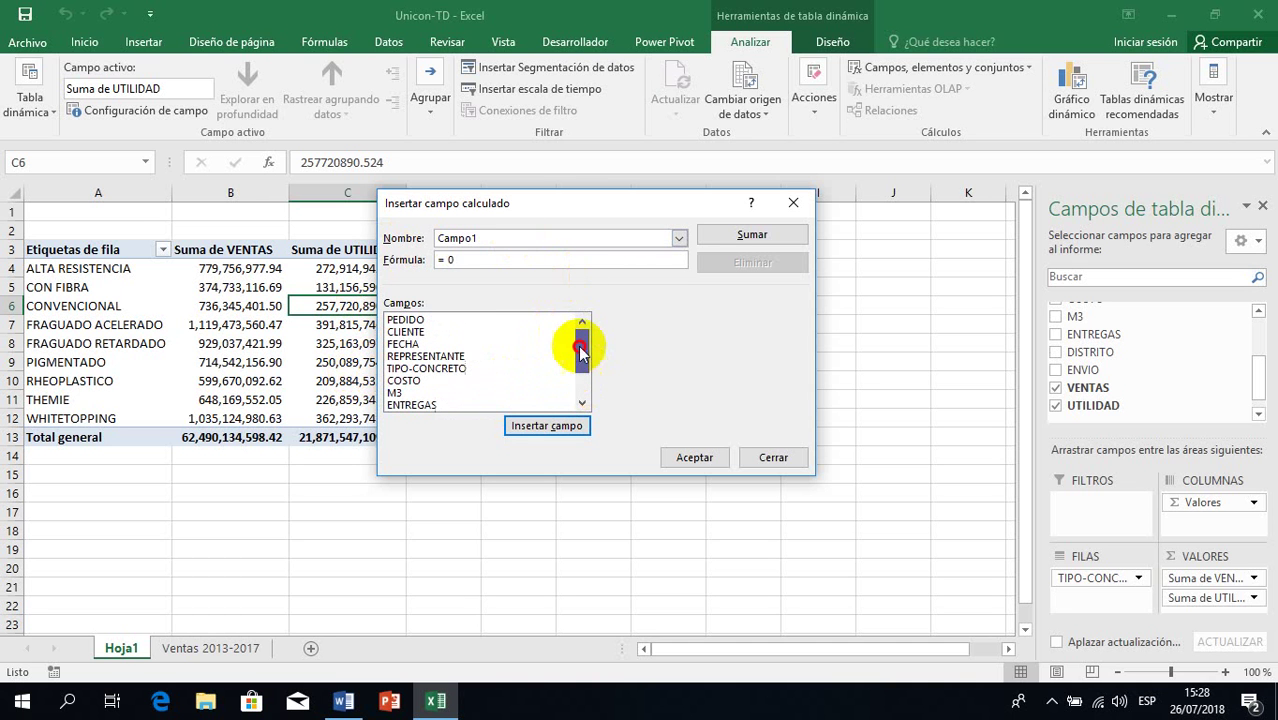
# Step: Review the formulas of the VENTAS and UTILIDAD calculated fields and close the settings without changes
pyautogui.click(678, 239)
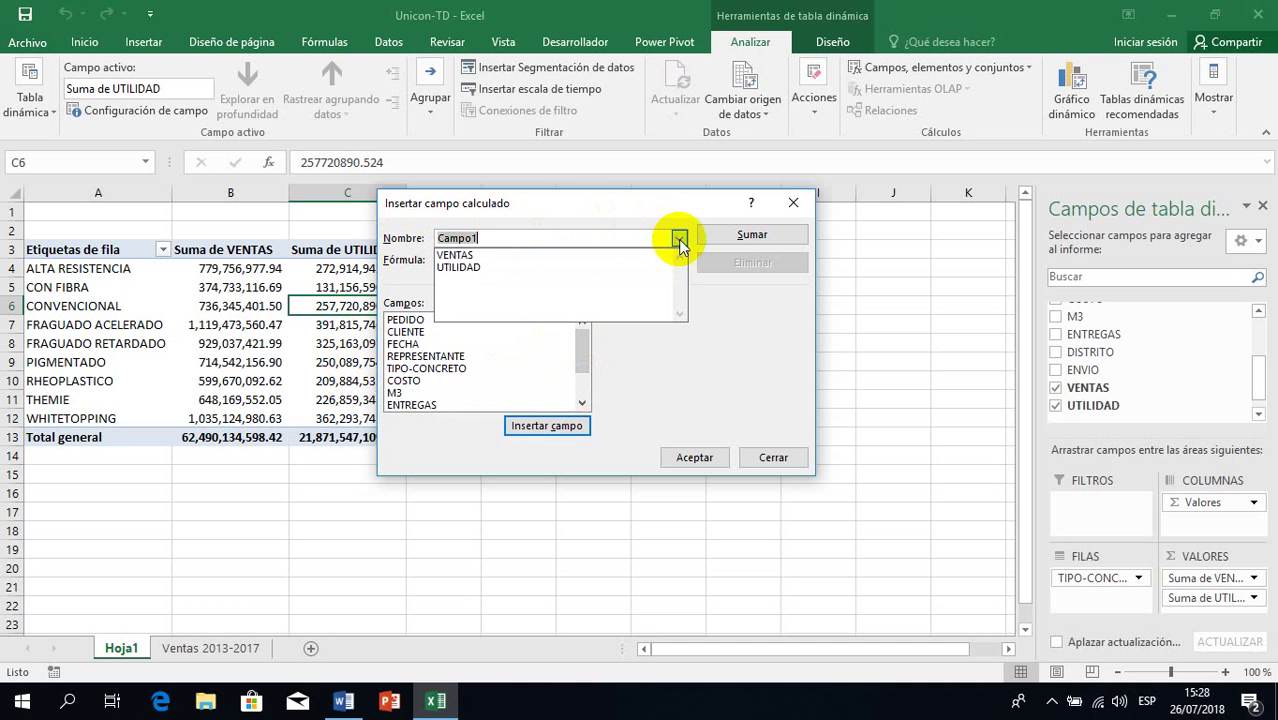
pyautogui.click(511, 256)
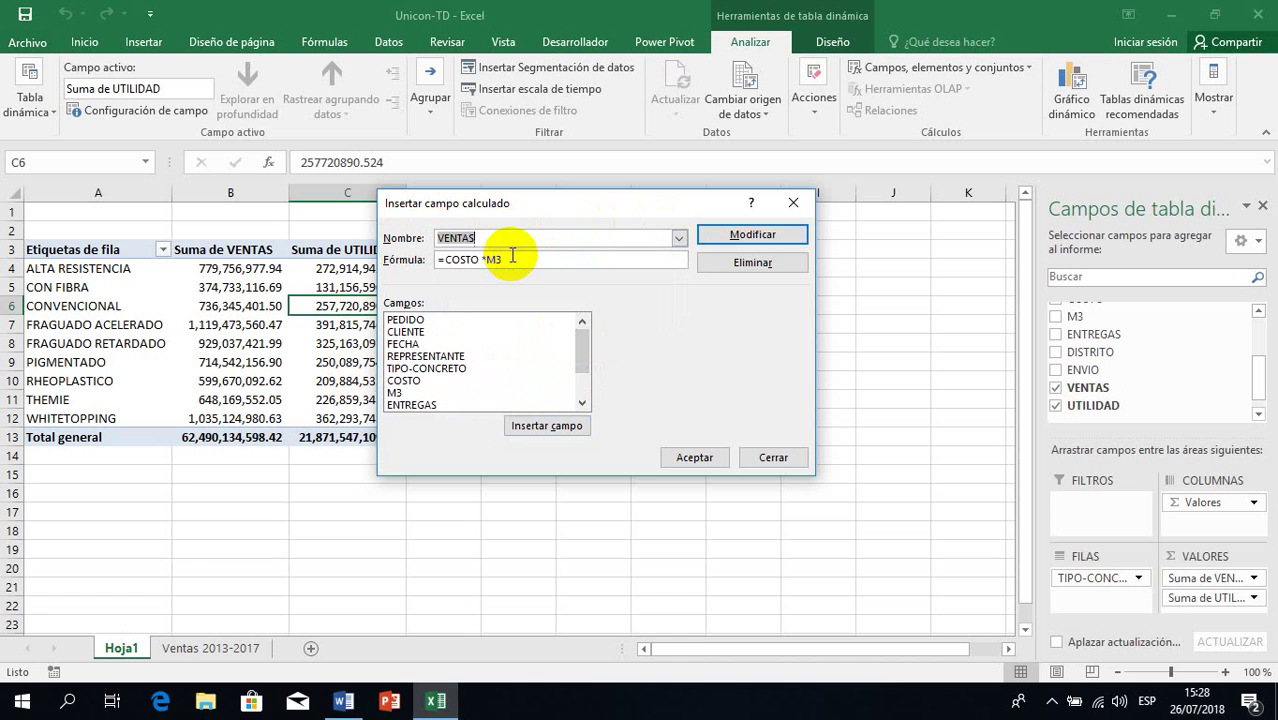
pyautogui.click(679, 238)
pyautogui.click(492, 269)
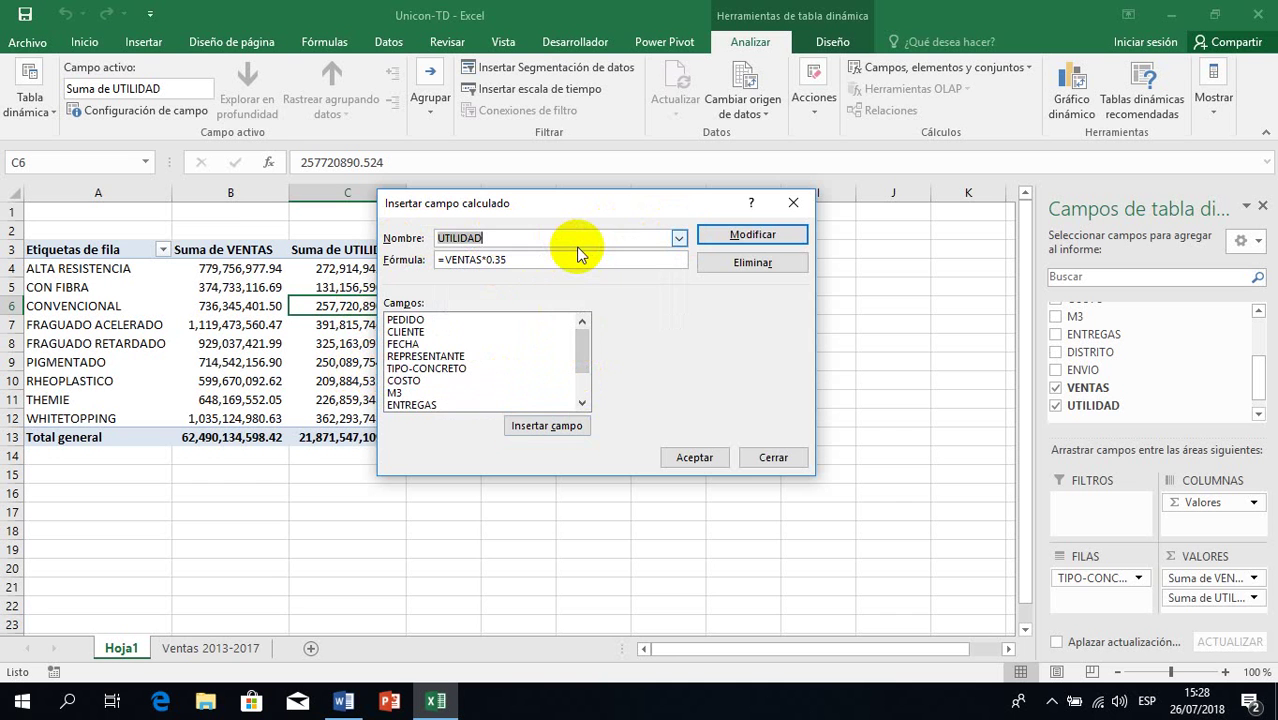
pyautogui.click(773, 457)
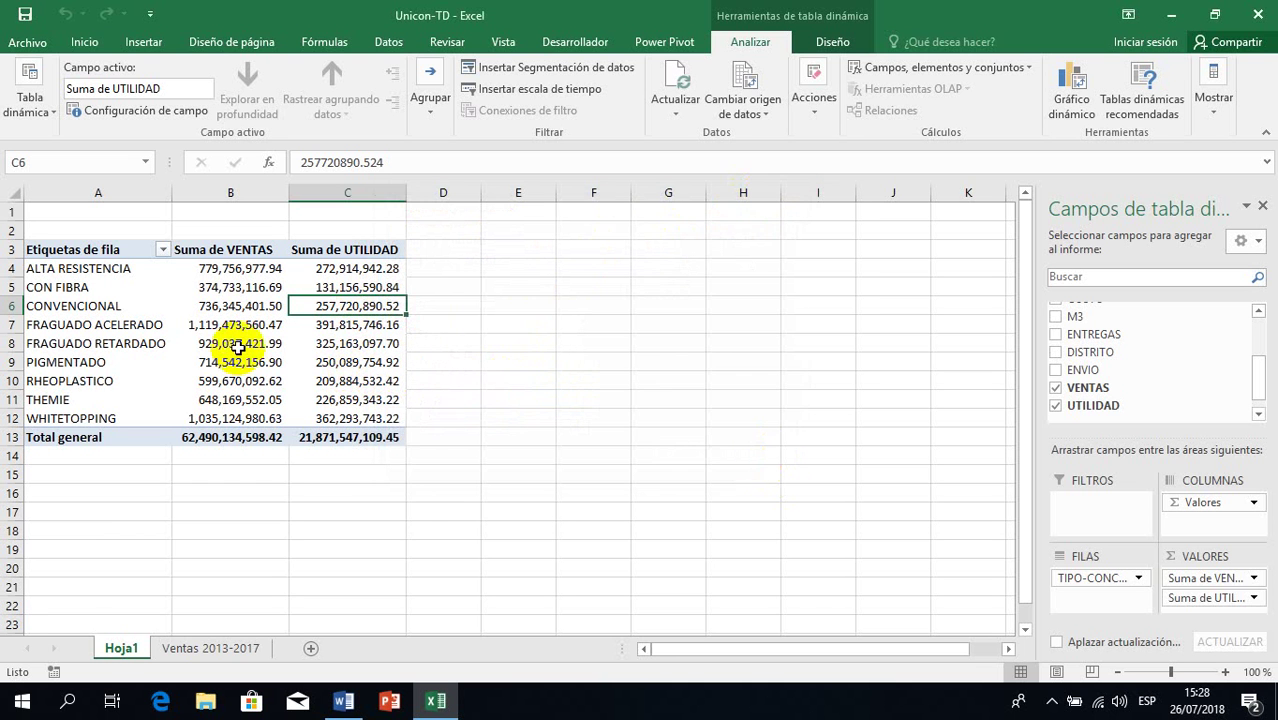
pyautogui.click(92, 285)
pyautogui.click(198, 285)
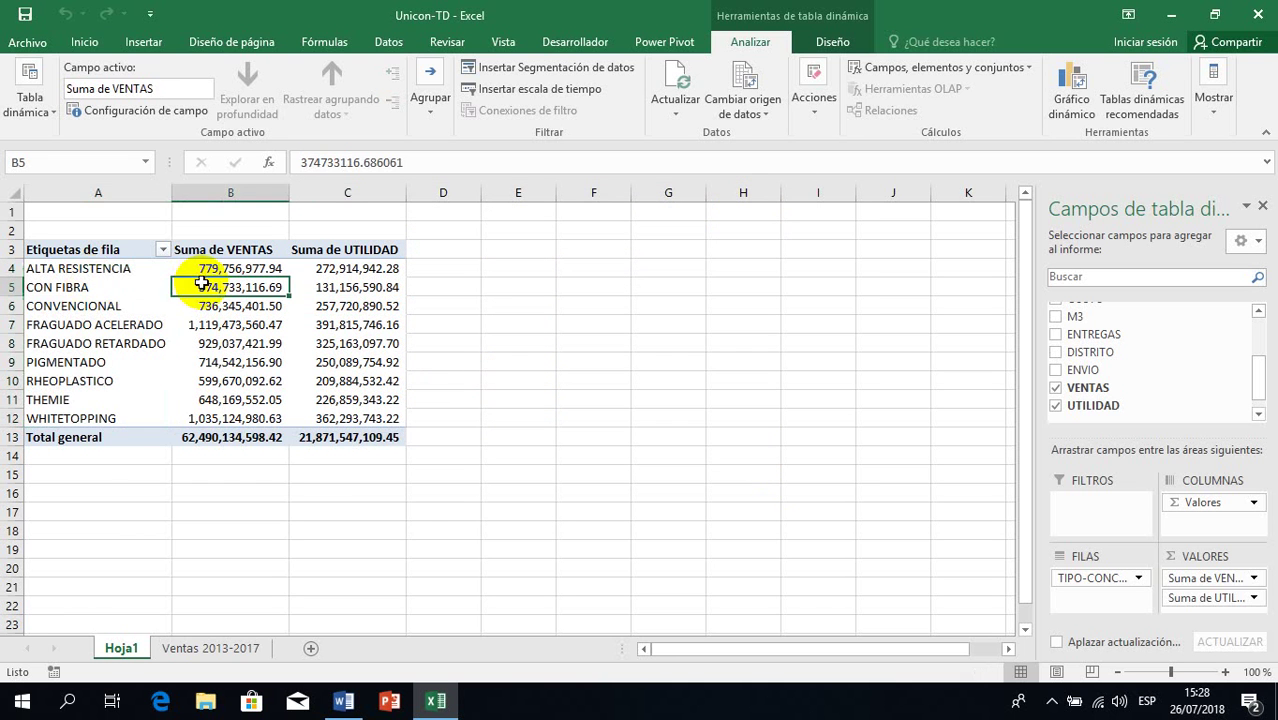
pyautogui.click(322, 304)
pyautogui.click(40, 303)
pyautogui.click(228, 289)
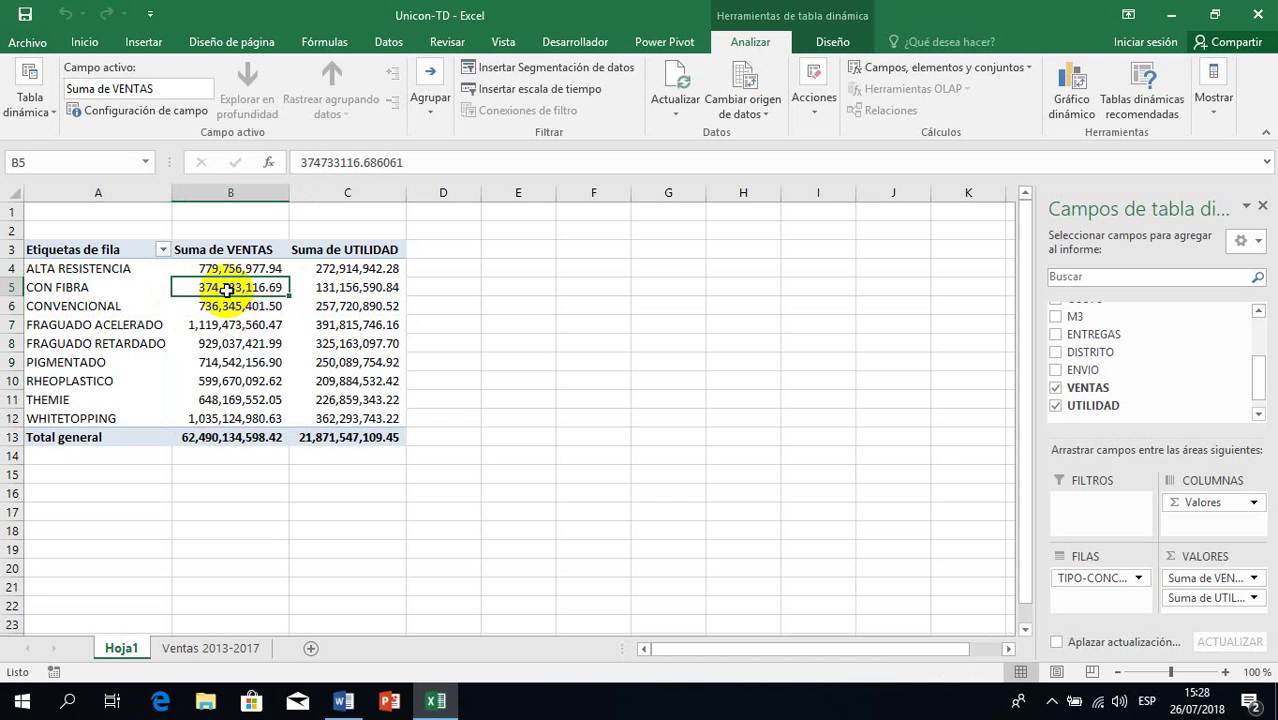